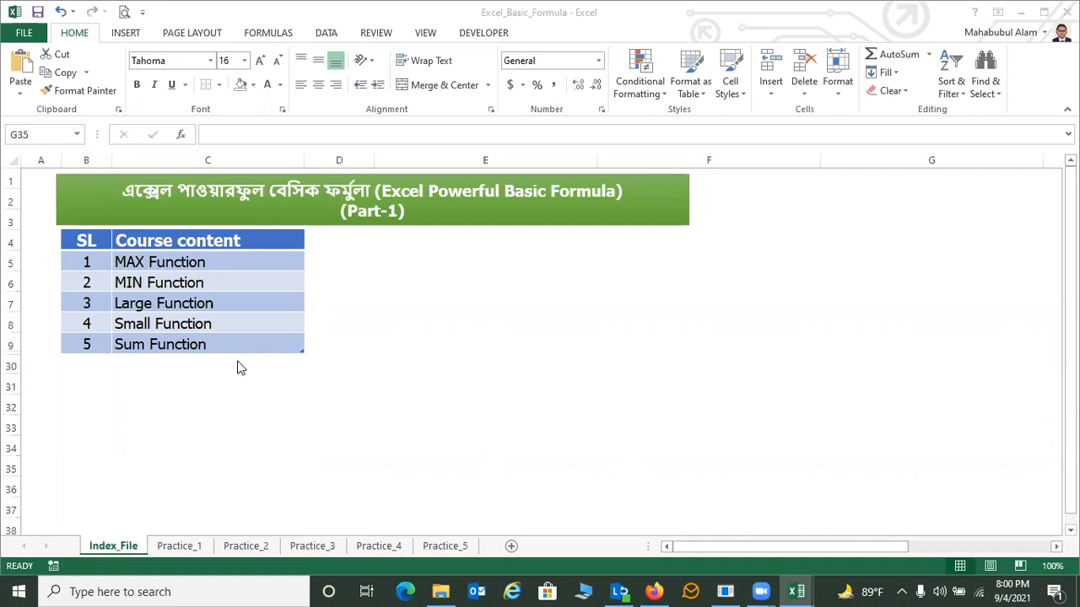
Examine the course content list of five functions on the Index_File sheet
{"action": "left_click", "coordinate": [133, 262]}
{"action": "left_click", "coordinate": [329, 350]}
{"action": "left_click_drag", "start_coordinate": [135, 261], "coordinate": [156, 344]}
{"action": "left_click", "coordinate": [376, 318]}
{"action": "left_click_drag", "start_coordinate": [150, 258], "coordinate": [161, 300]}
{"action": "left_click", "coordinate": [159, 325]}
{"action": "left_click", "coordinate": [150, 345]}
{"action": "left_click", "coordinate": [167, 424]}
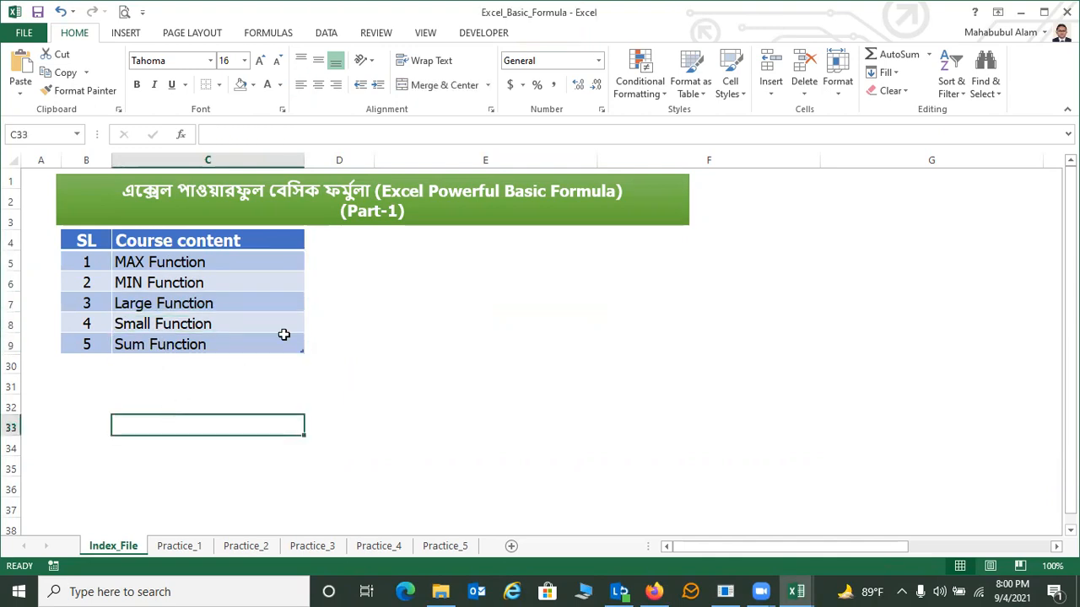
{"action": "left_click", "coordinate": [217, 266]}
{"action": "left_click", "coordinate": [371, 425]}
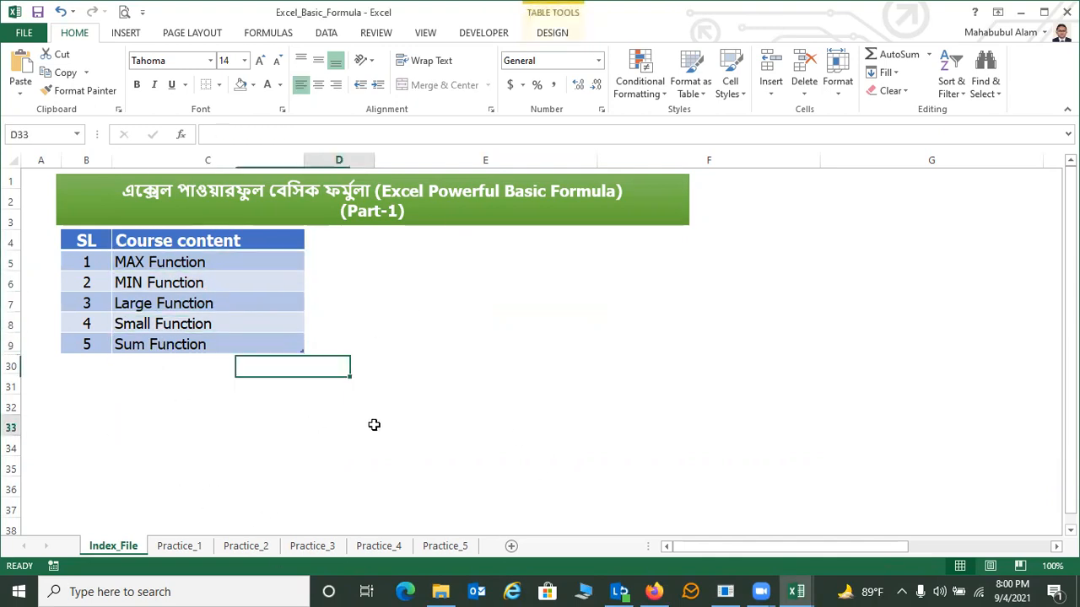
Open the Practice_1 sheet and clear the MAX and MIN results in D4:E4
{"action": "left_click", "coordinate": [180, 546]}
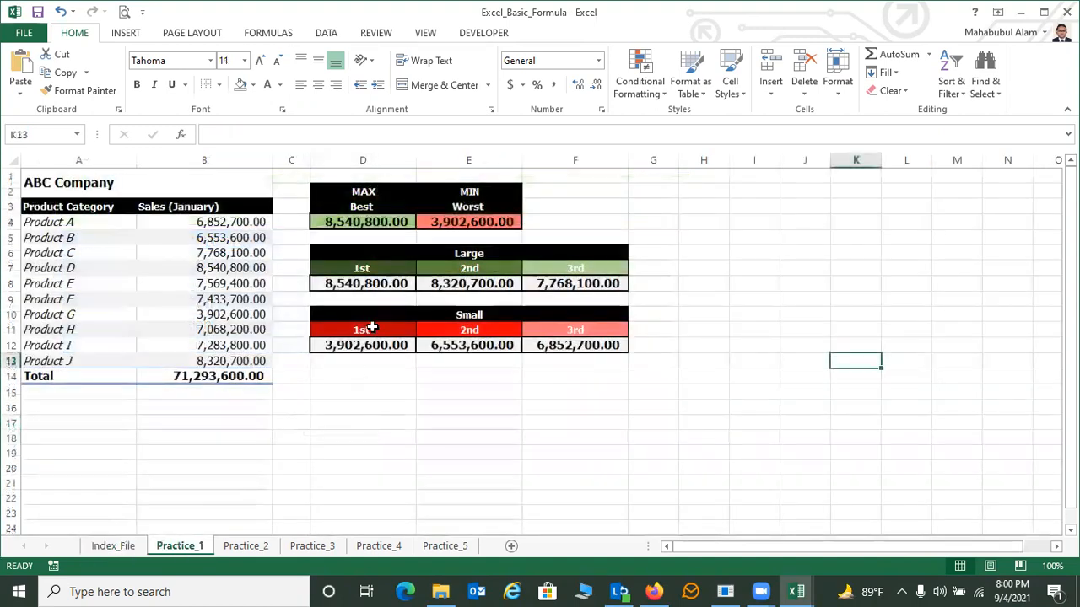
{"action": "left_click", "coordinate": [386, 253]}
{"action": "left_click", "coordinate": [367, 223]}
{"action": "left_click_drag", "start_coordinate": [416, 226], "coordinate": [487, 229]}
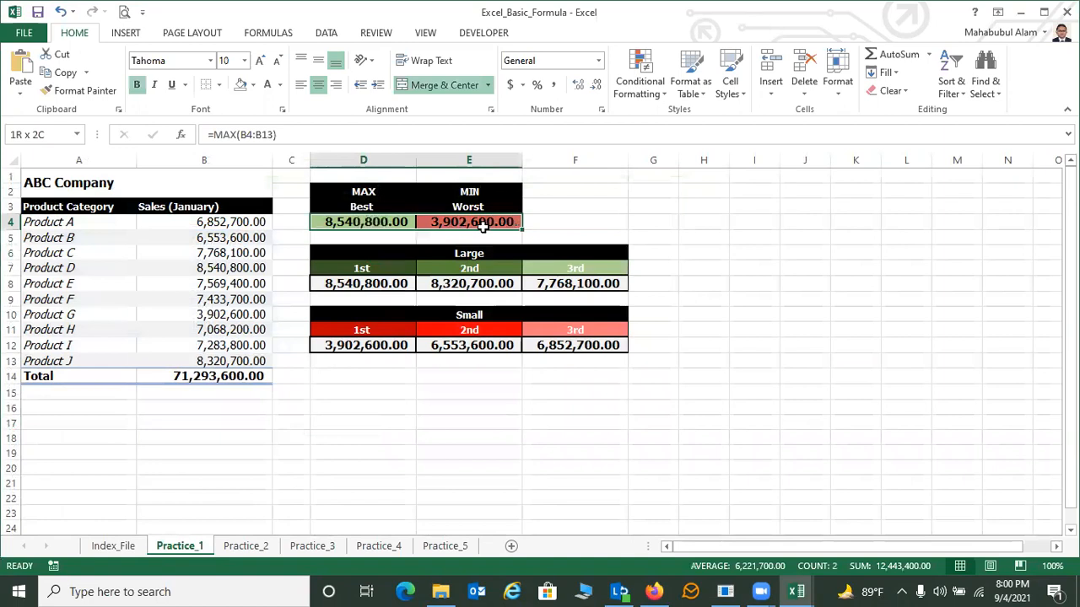
{"action": "key", "text": "Delete"}
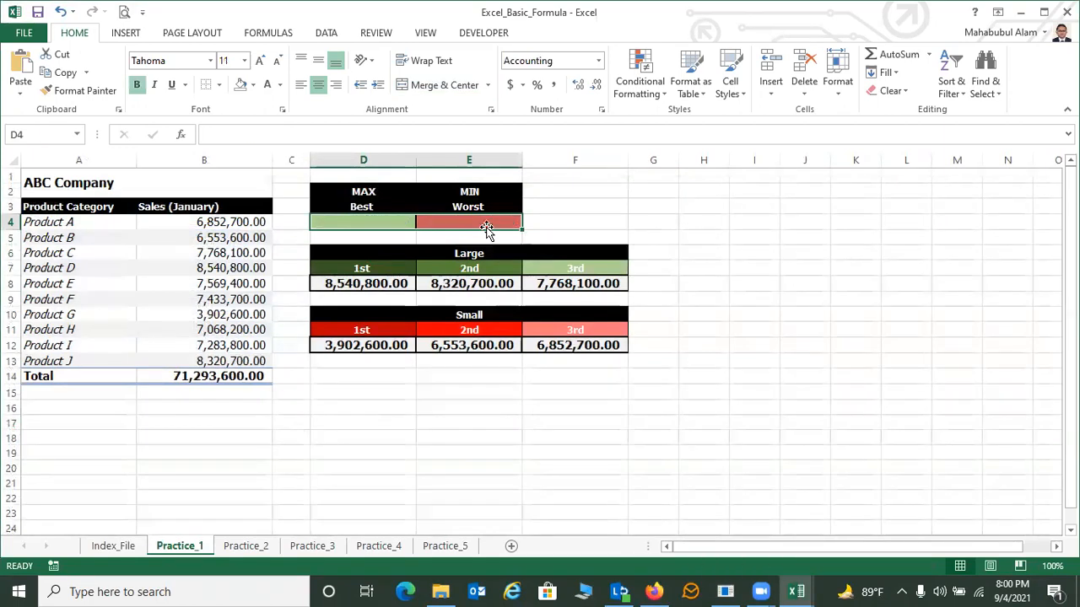
{"action": "left_click", "coordinate": [346, 221]}
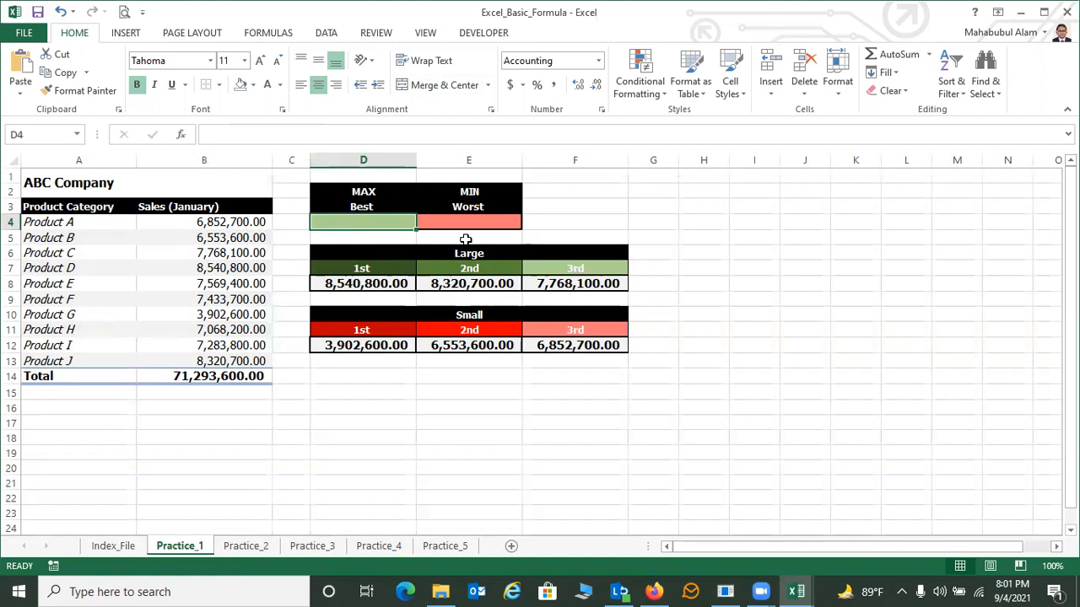
{"action": "left_click", "coordinate": [716, 297]}
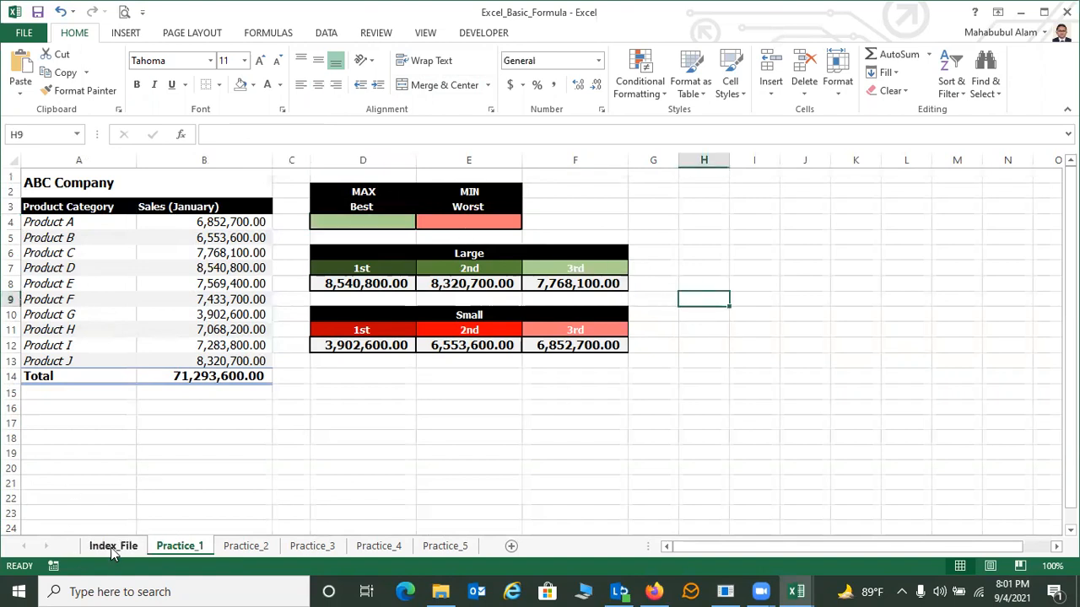
{"action": "left_click", "coordinate": [113, 547]}
{"action": "left_click", "coordinate": [181, 546]}
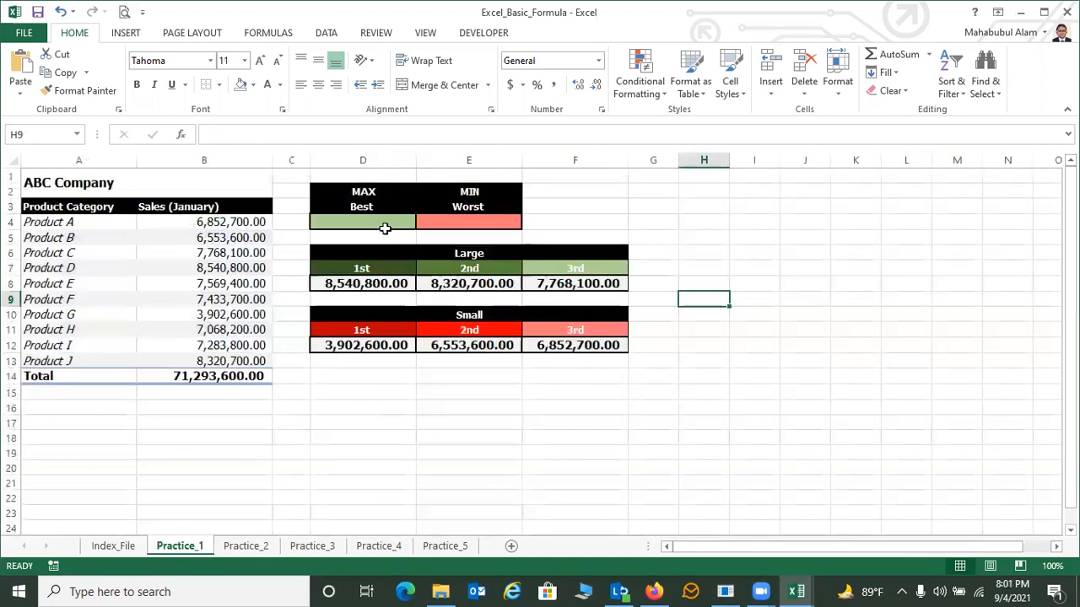
Calculate the best January sales in D4 with the formula =MAX(B4:B13)
{"action": "left_click", "coordinate": [377, 224]}
{"action": "type", "text": "="}
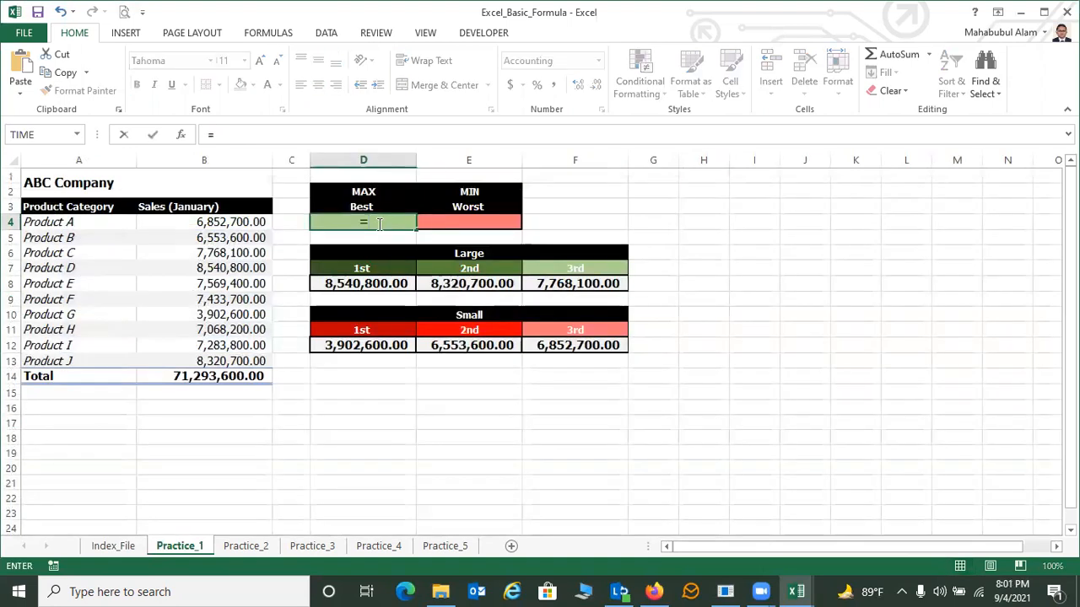
{"action": "type", "text": "max"}
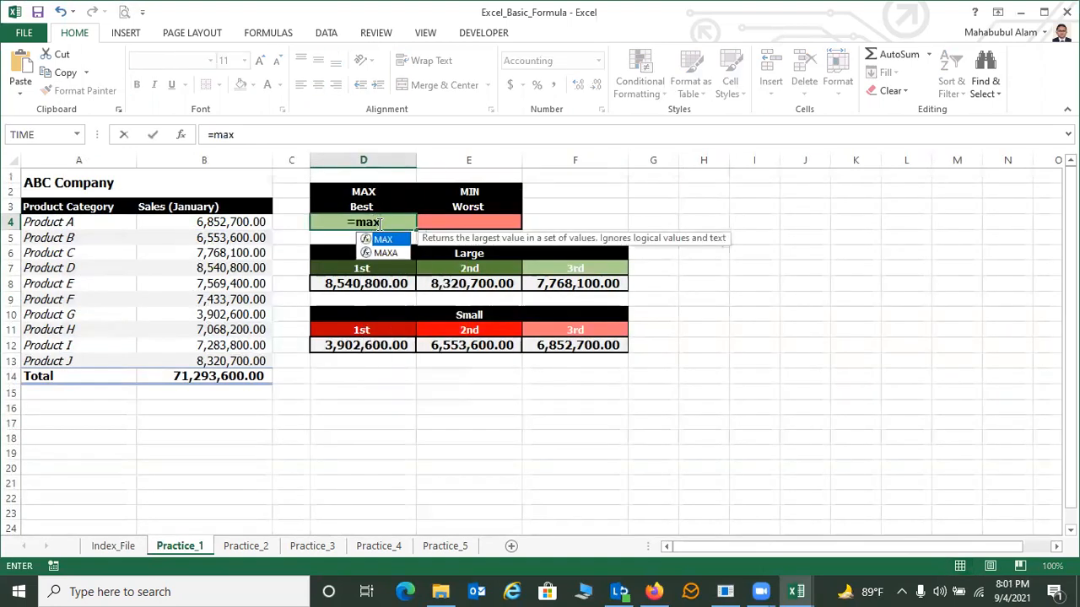
{"action": "double_click", "coordinate": [384, 240]}
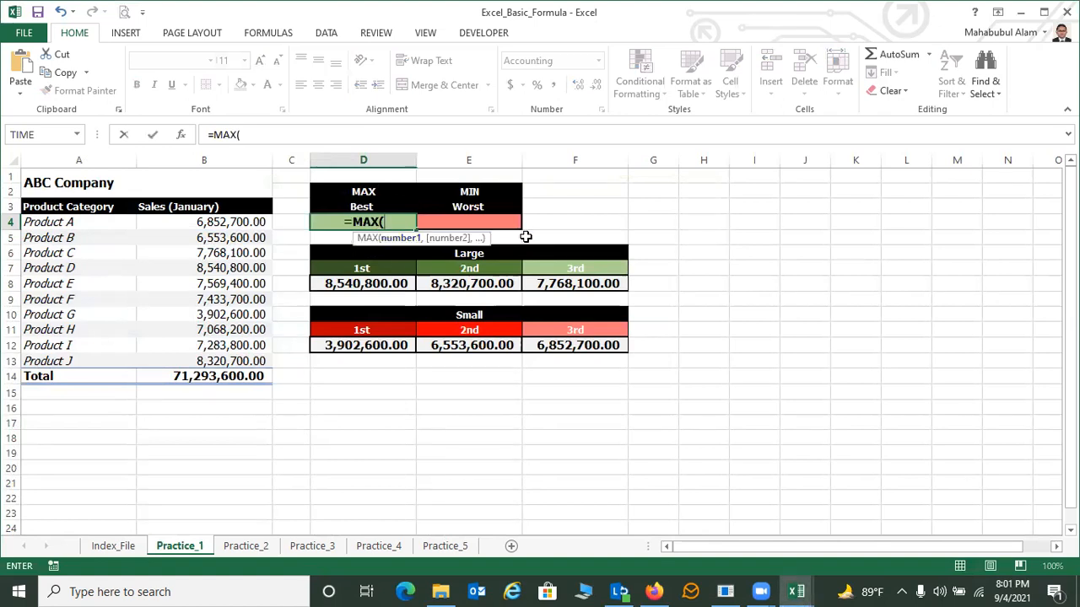
{"action": "left_click", "coordinate": [222, 221]}
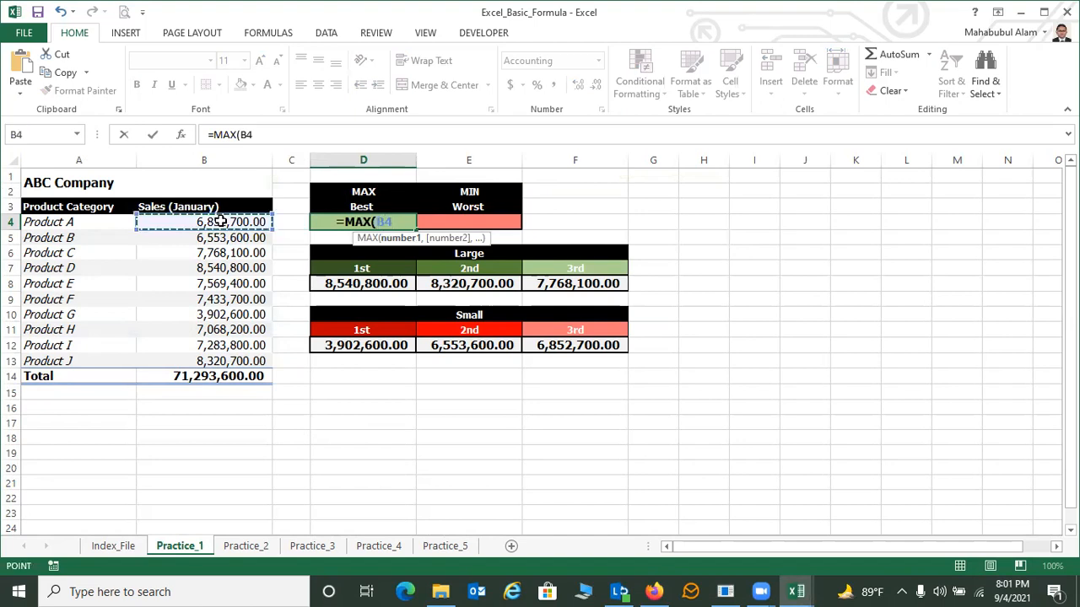
{"action": "left_click_drag", "start_coordinate": [221, 226], "coordinate": [221, 356]}
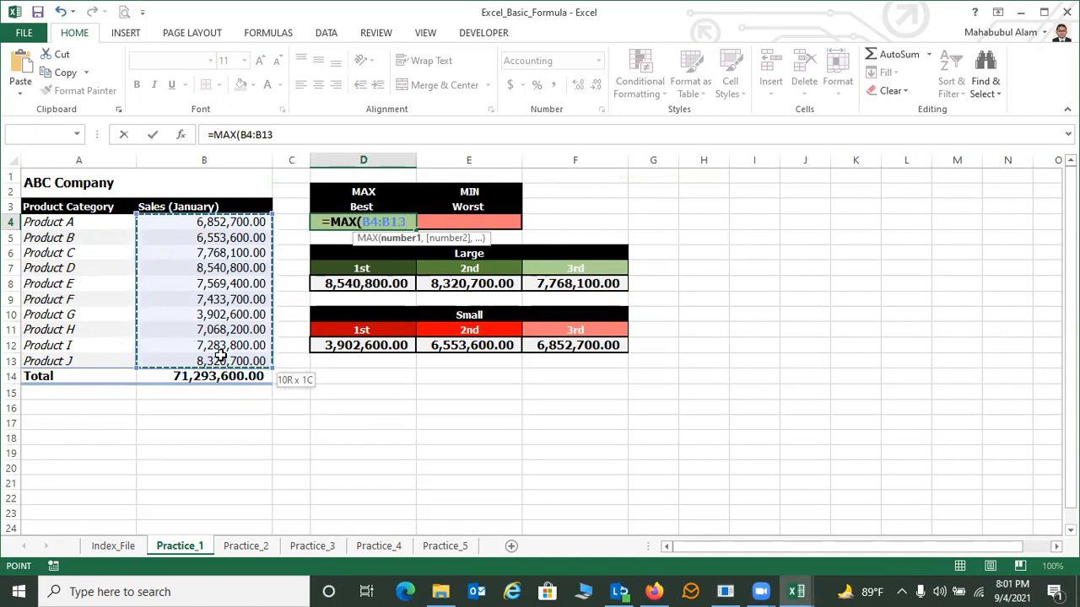
{"action": "left_click_drag", "start_coordinate": [221, 356], "coordinate": [228, 355]}
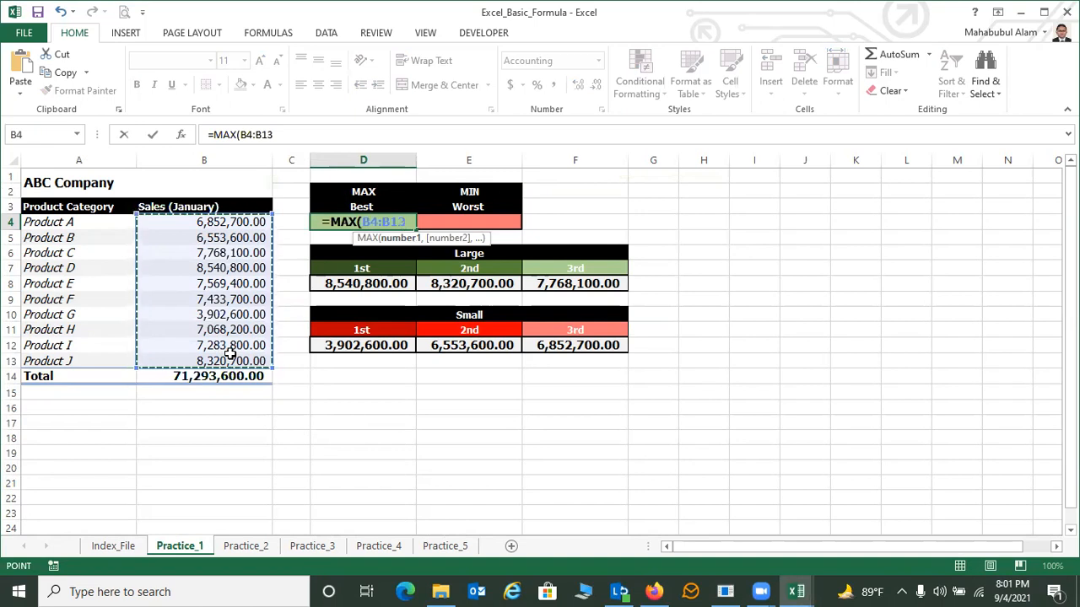
{"action": "type", "text": ")"}
{"action": "key", "text": "Return"}
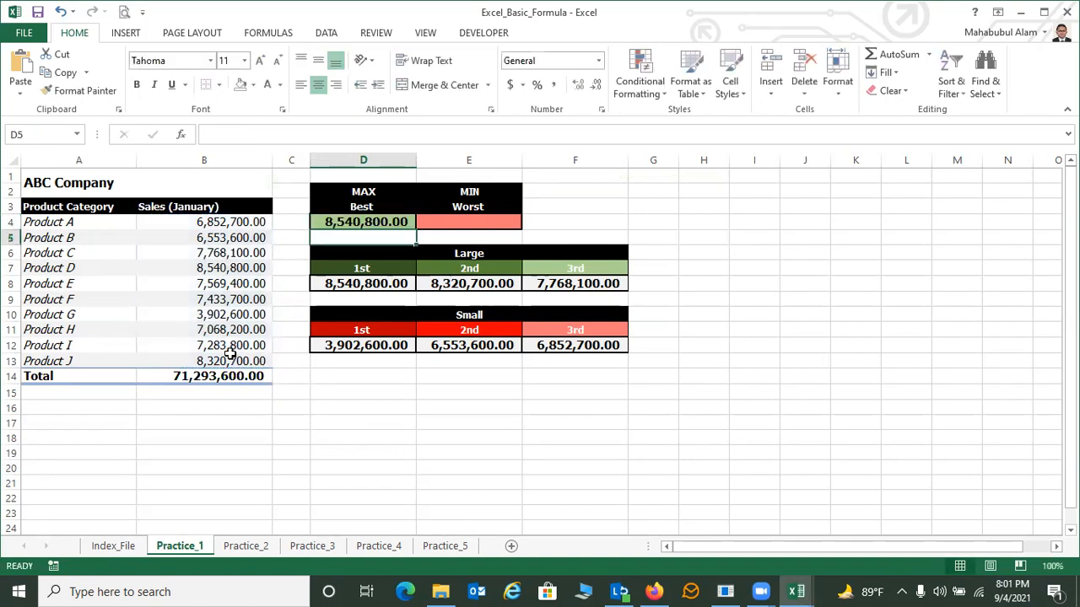
{"action": "left_click", "coordinate": [390, 223]}
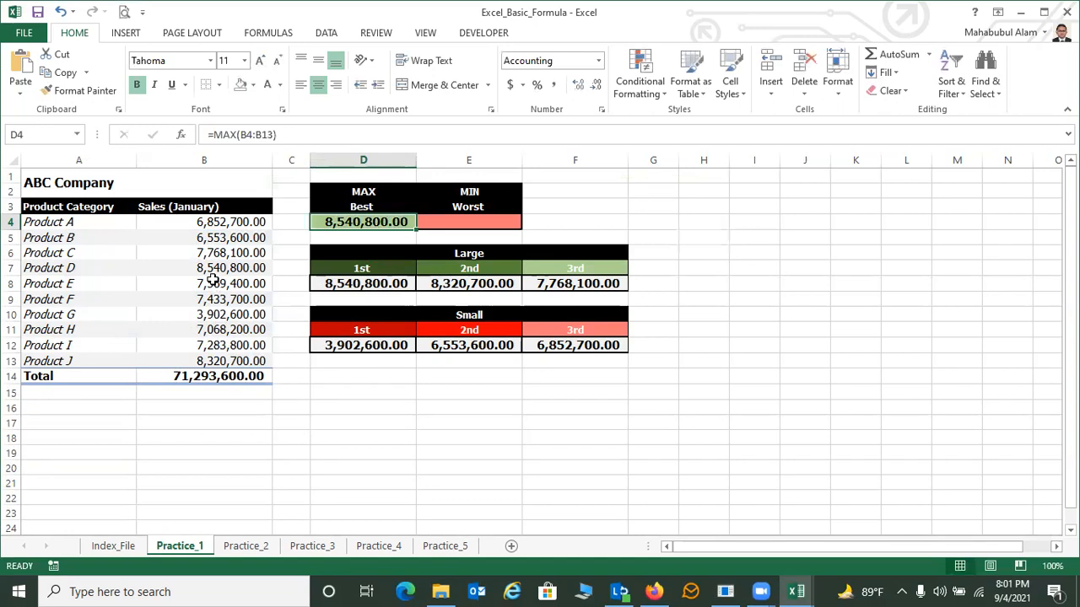
{"action": "left_click_drag", "start_coordinate": [212, 224], "coordinate": [224, 361]}
{"action": "left_click", "coordinate": [354, 223]}
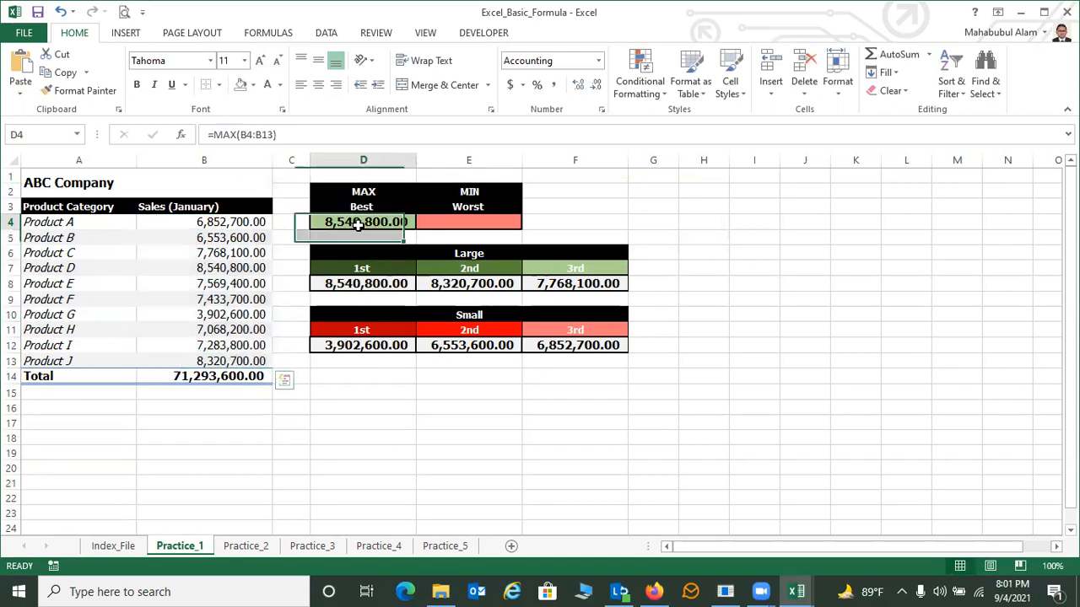
Calculate the worst January sales in E4 with the formula =MIN(B4:B13)
{"action": "left_click", "coordinate": [491, 222]}
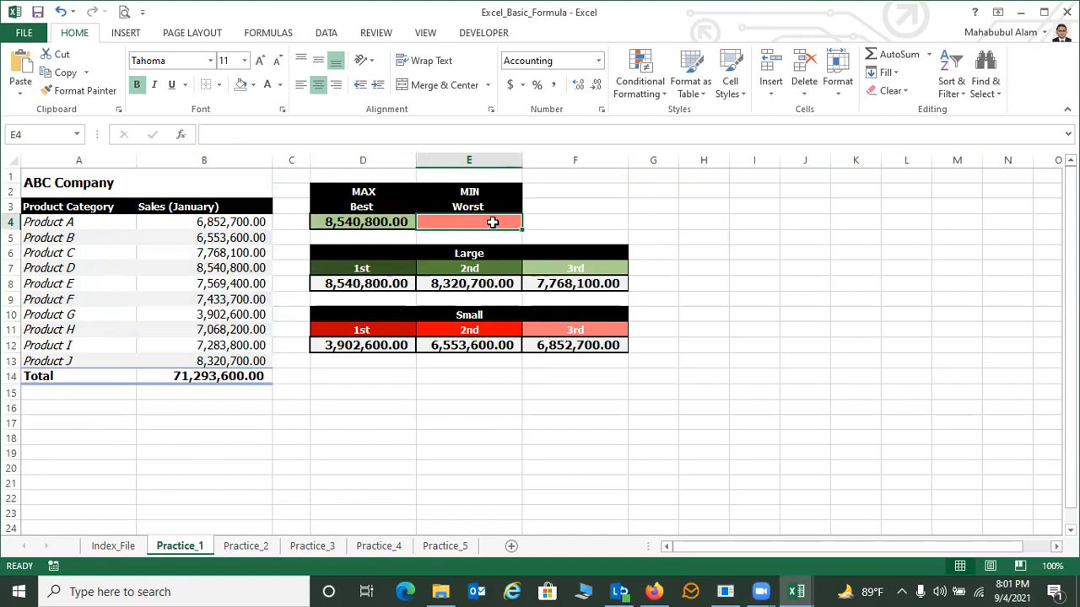
{"action": "type", "text": "=min"}
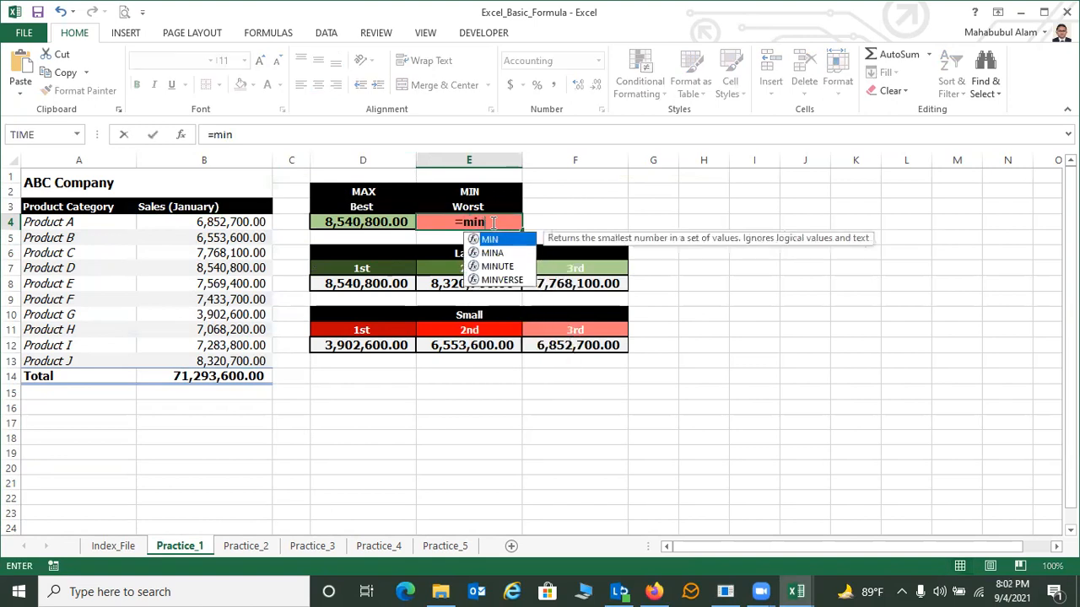
{"action": "double_click", "coordinate": [488, 240]}
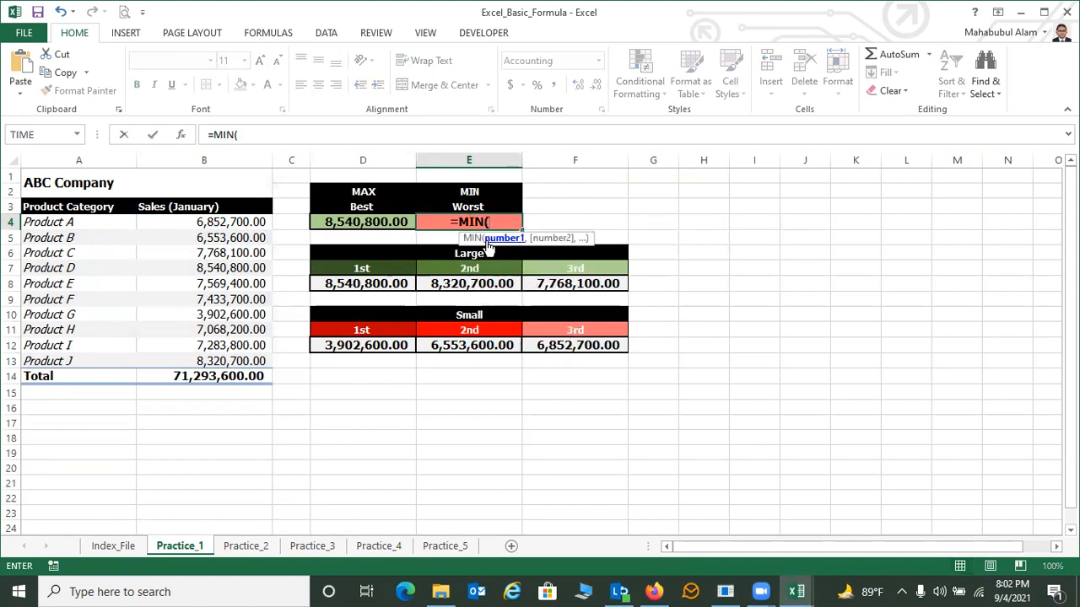
{"action": "left_click_drag", "start_coordinate": [203, 224], "coordinate": [210, 357]}
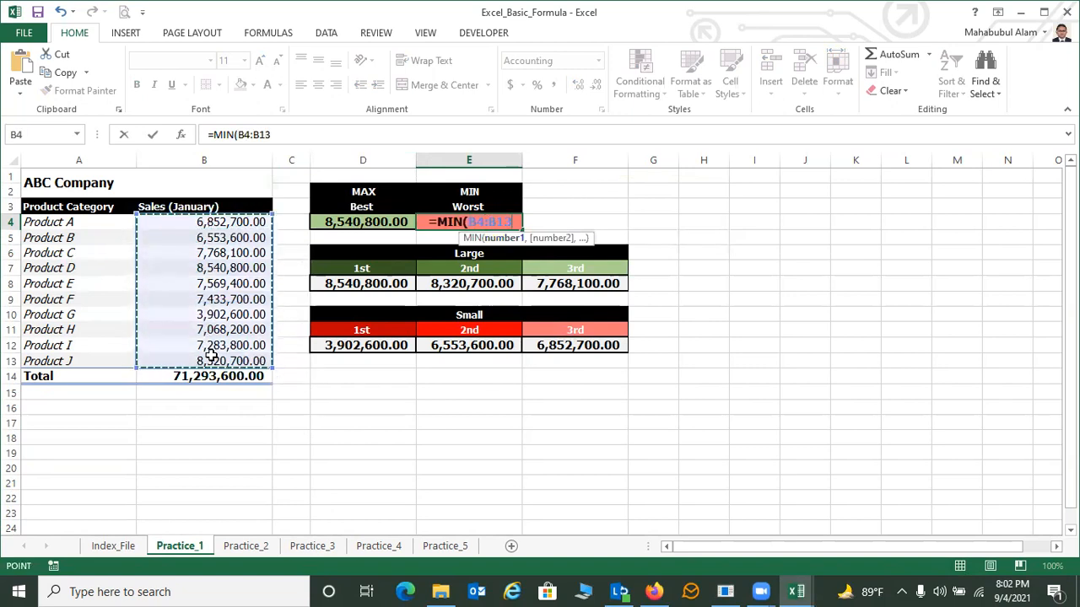
{"action": "type", "text": ")"}
{"action": "key", "text": "Return"}
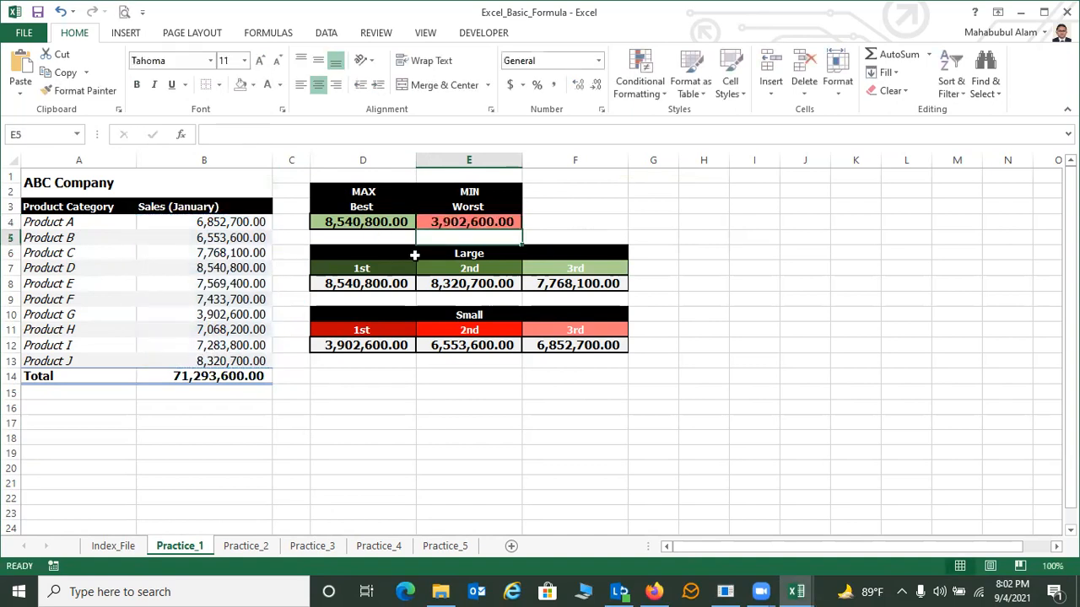
Format the MIN result in E4 to show no decimal places
{"action": "left_click", "coordinate": [473, 221]}
{"action": "left_click", "coordinate": [595, 84]}
{"action": "left_click", "coordinate": [595, 84]}
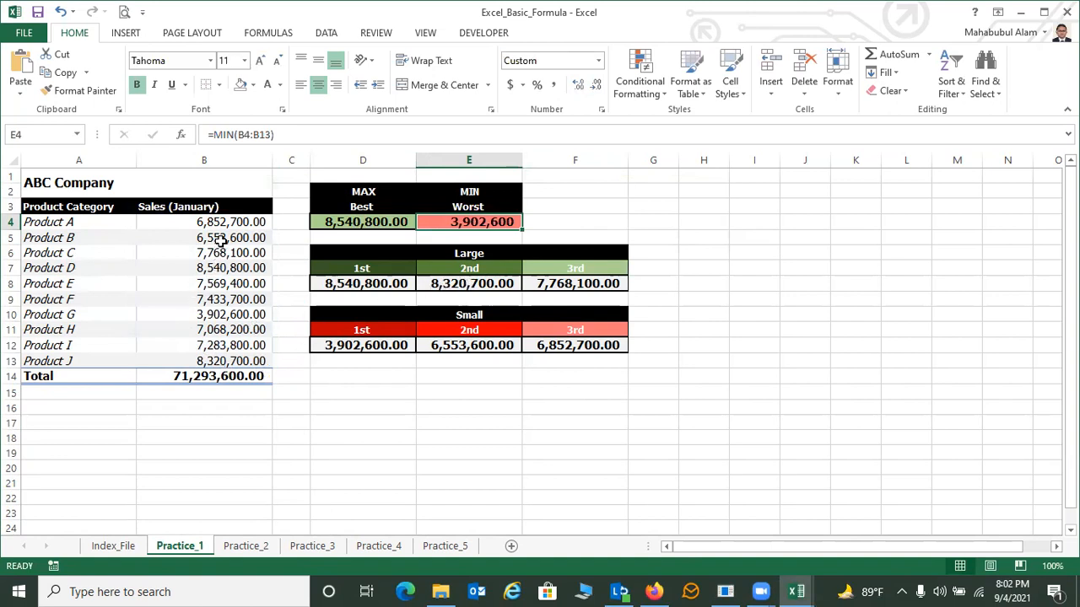
{"action": "left_click", "coordinate": [229, 314]}
{"action": "left_click", "coordinate": [473, 222]}
{"action": "left_click", "coordinate": [462, 408]}
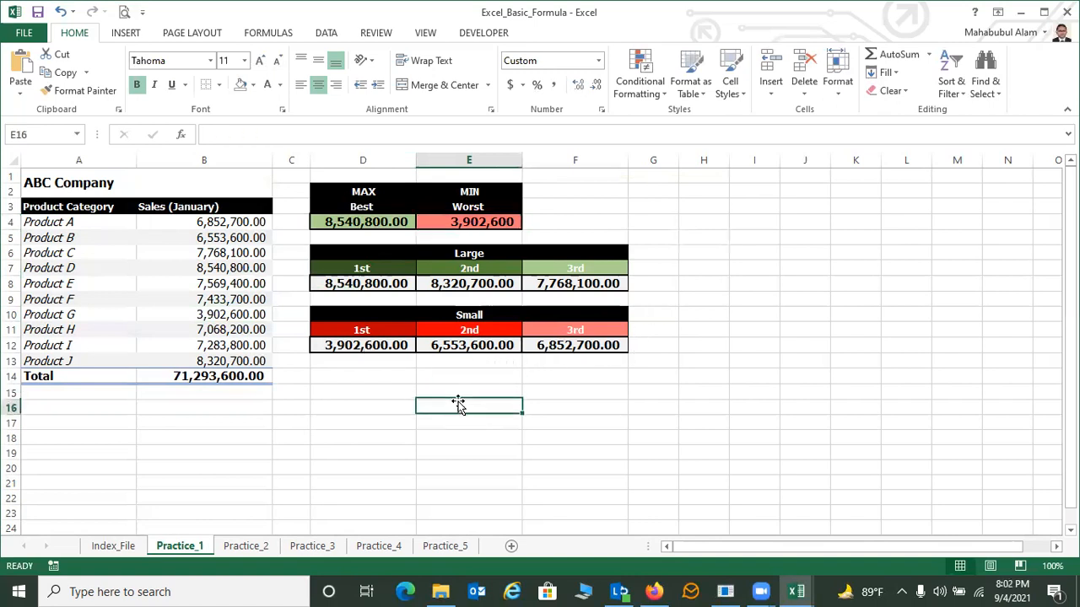
Examine the MAX and MIN formulas, the first Large formula in D8 and the January sales figures in B4:B13
{"action": "left_click", "coordinate": [364, 221]}
{"action": "left_click", "coordinate": [466, 221]}
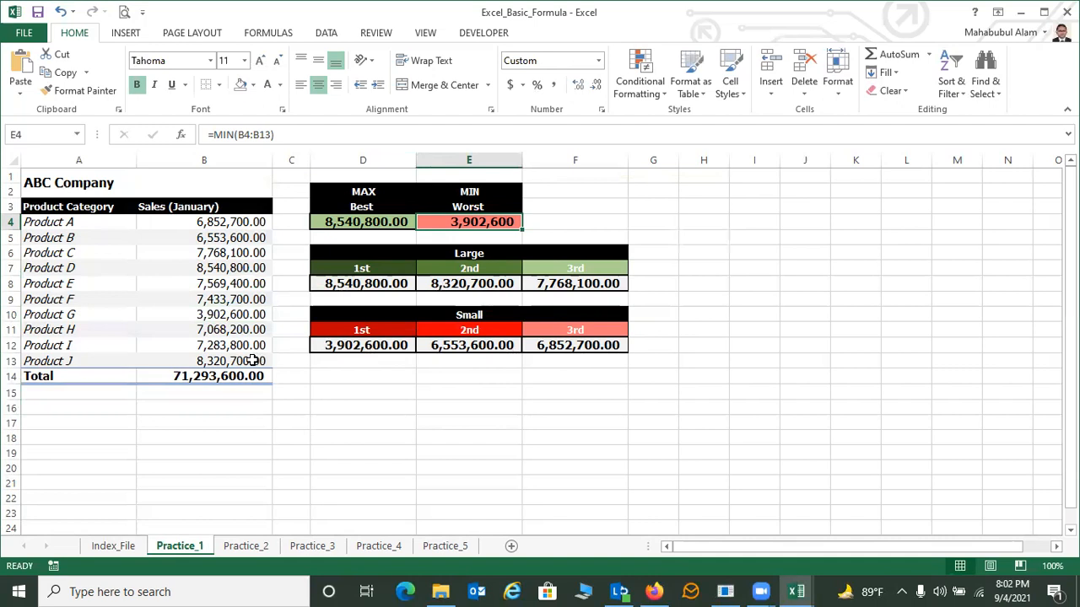
{"action": "left_click", "coordinate": [478, 455]}
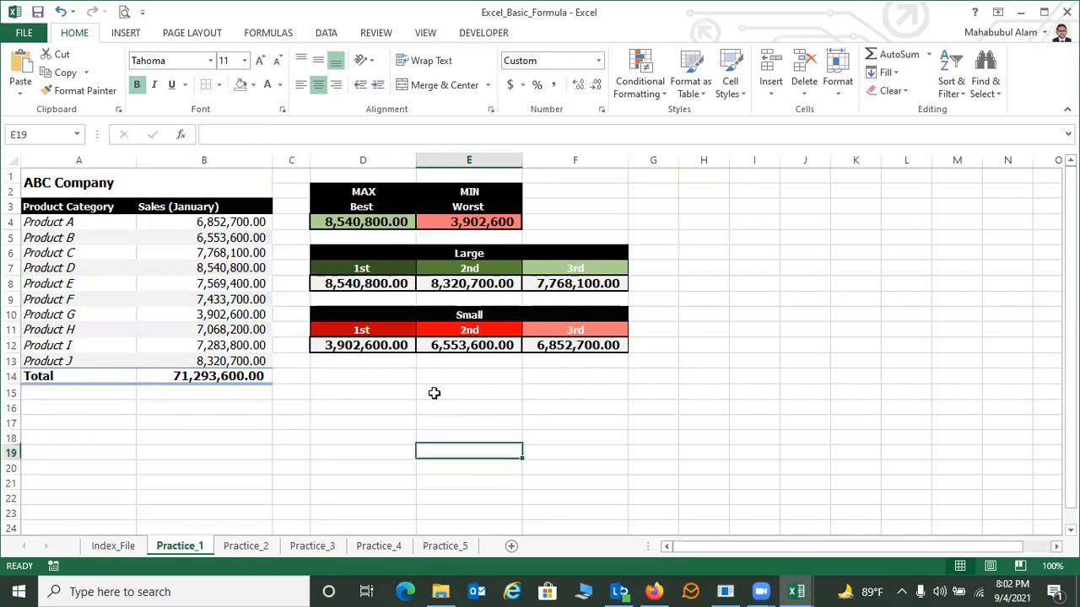
{"action": "left_click", "coordinate": [364, 221]}
{"action": "left_click", "coordinate": [475, 218]}
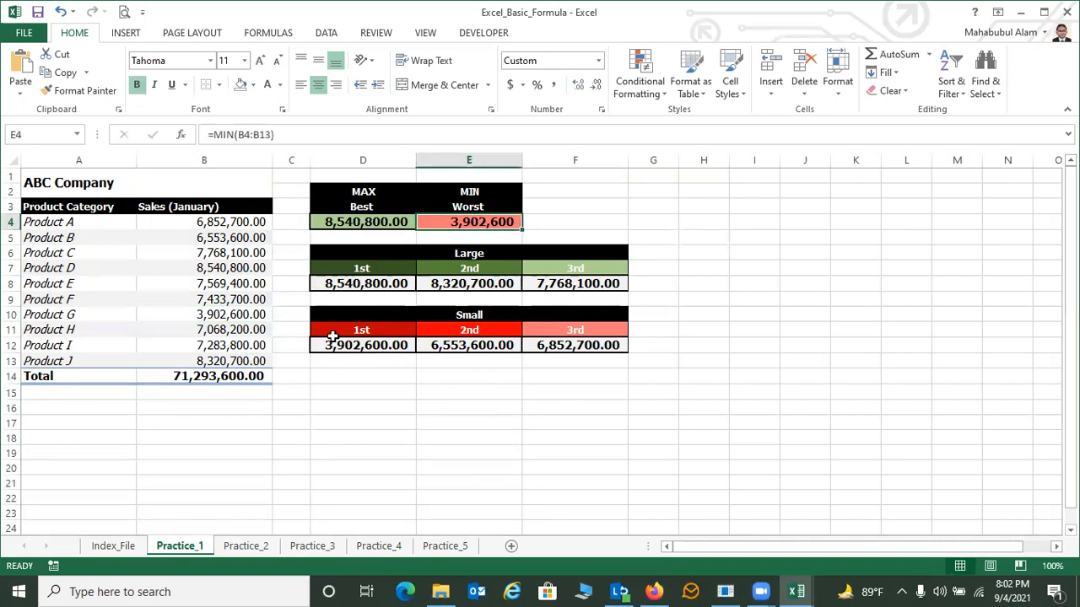
{"action": "left_click", "coordinate": [413, 420]}
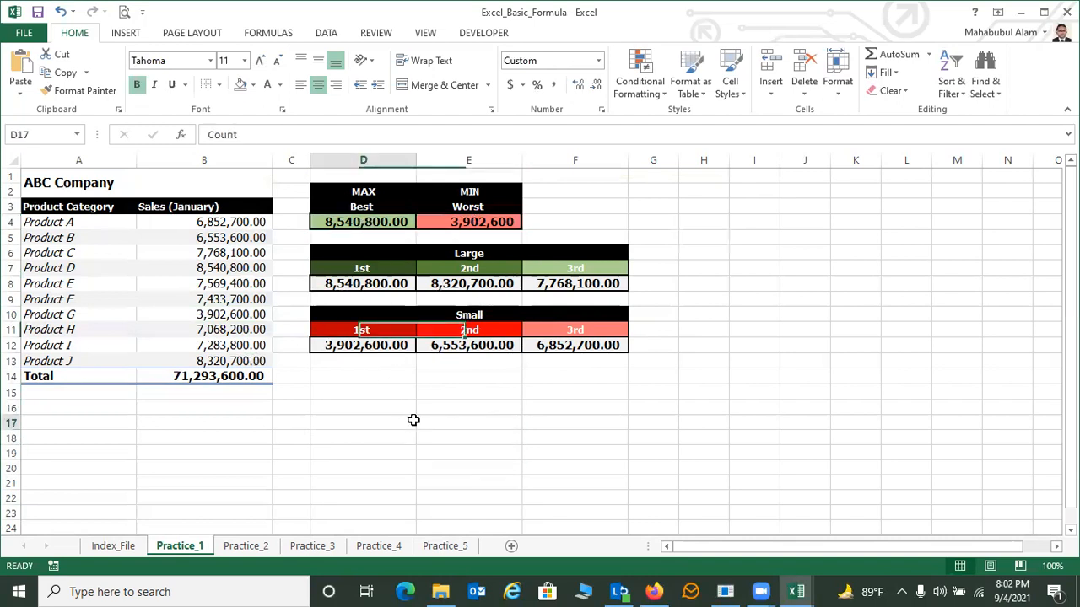
{"action": "left_click", "coordinate": [345, 284]}
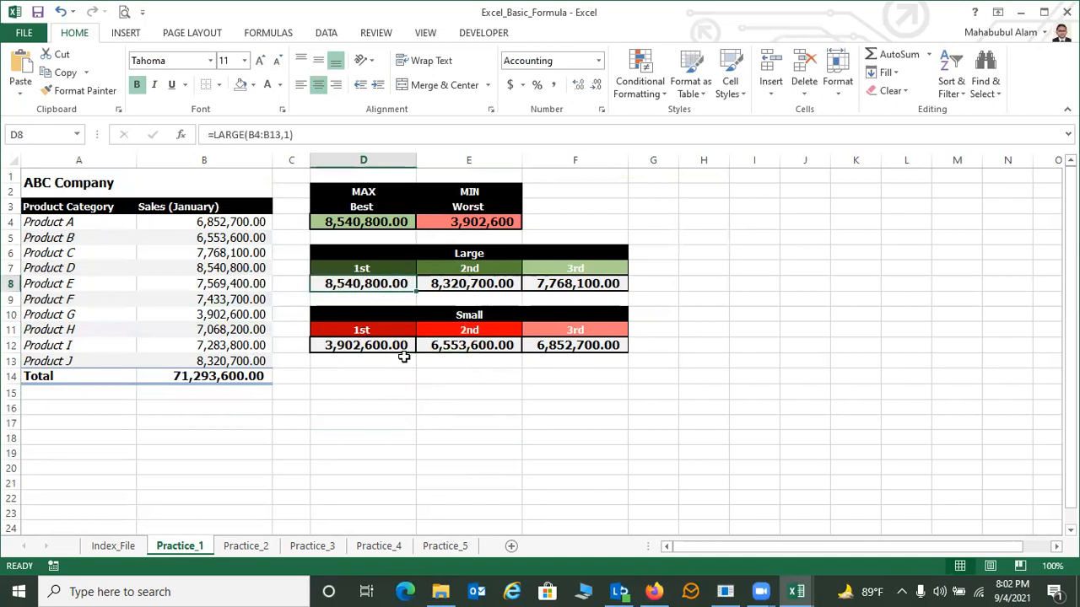
{"action": "left_click", "coordinate": [472, 310]}
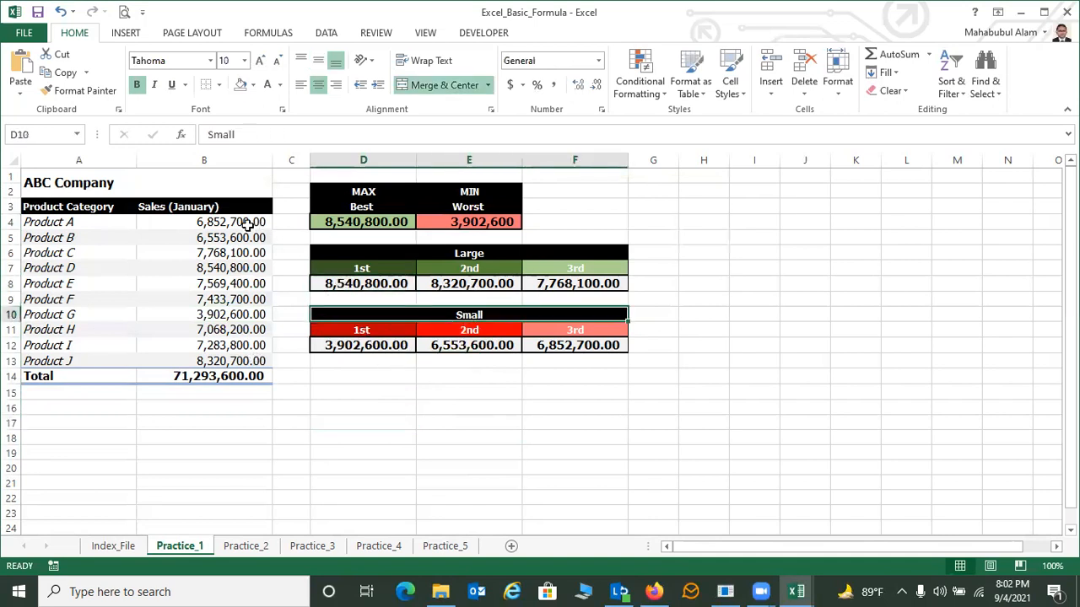
{"action": "left_click", "coordinate": [244, 223]}
{"action": "left_click_drag", "start_coordinate": [245, 224], "coordinate": [253, 361]}
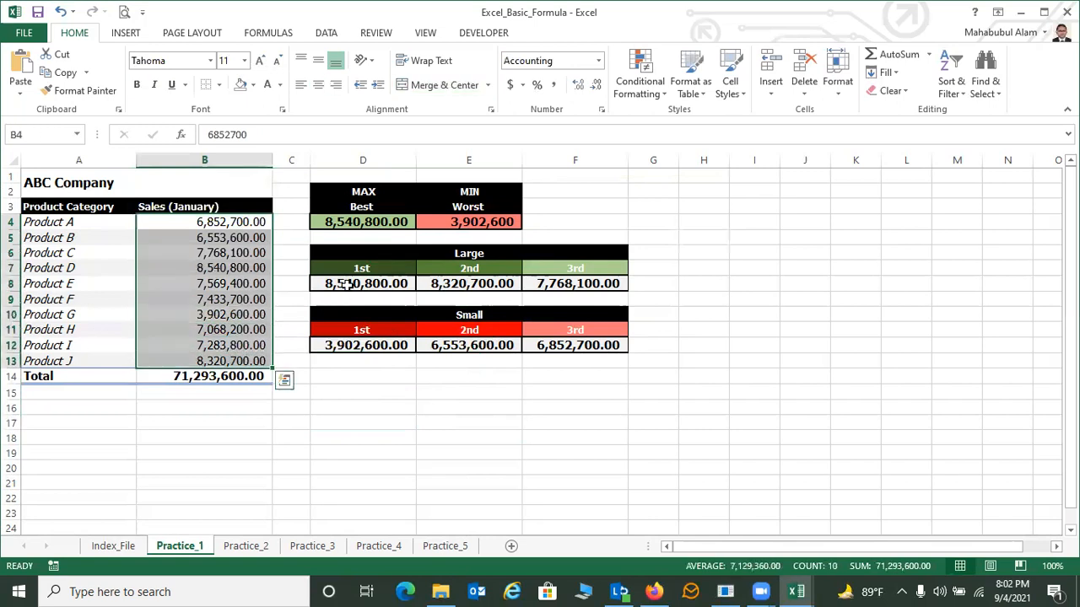
Clear the 1st, 2nd and 3rd Large results in D8:F8
{"action": "left_click", "coordinate": [346, 287]}
{"action": "left_click_drag", "start_coordinate": [426, 285], "coordinate": [468, 285]}
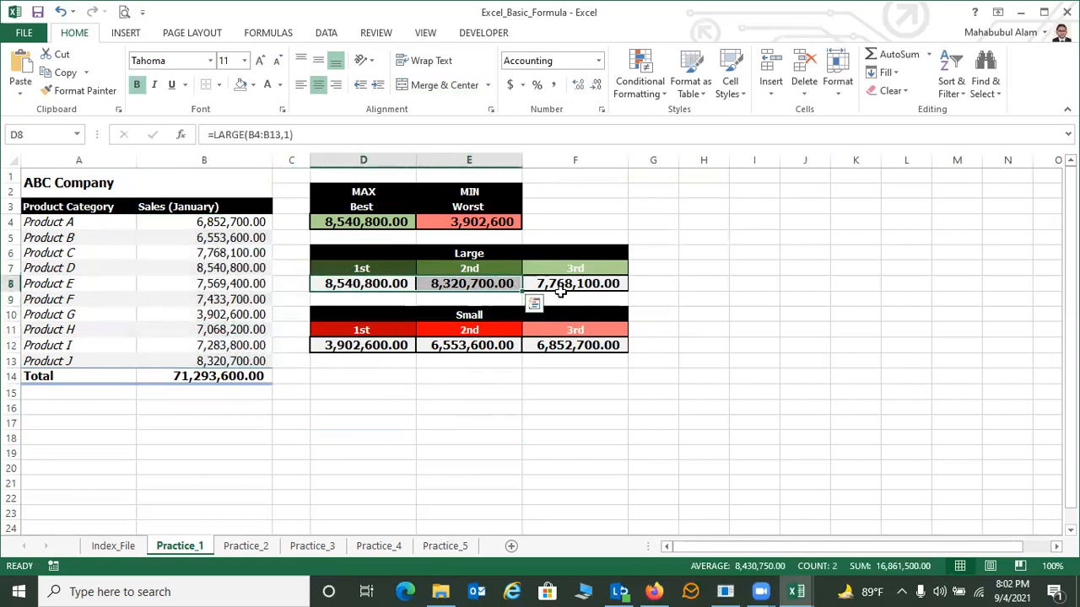
{"action": "left_click_drag", "start_coordinate": [361, 287], "coordinate": [611, 284]}
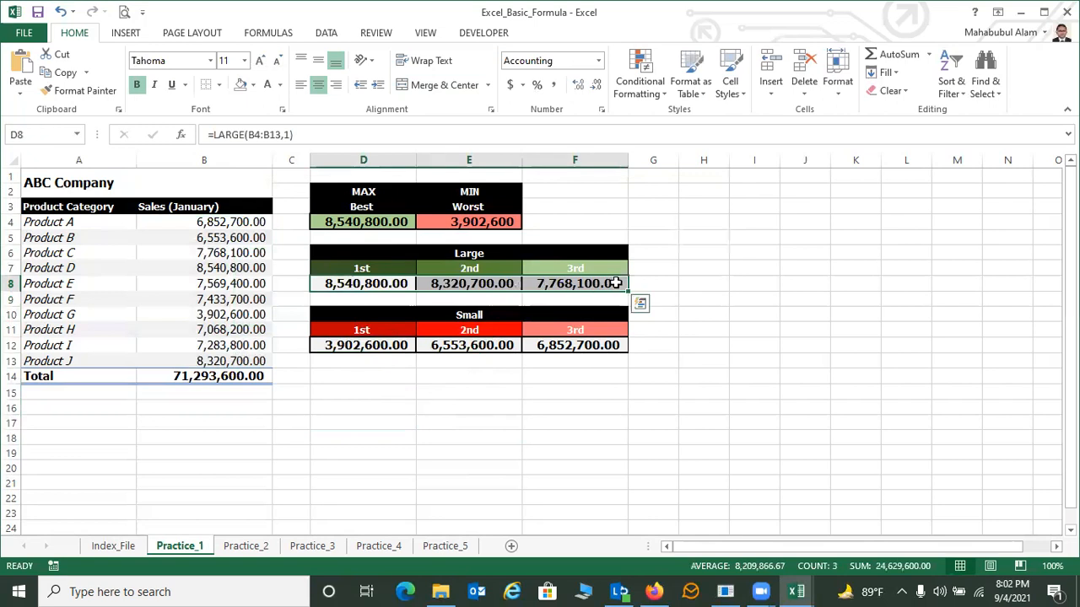
{"action": "left_click", "coordinate": [386, 284]}
{"action": "left_click", "coordinate": [437, 283]}
{"action": "left_click_drag", "start_coordinate": [342, 289], "coordinate": [606, 285]}
{"action": "key", "text": "Delete"}
Calculate the 1st largest January sales figure in D8 with the formula =LARGE(B4:B13,1)
{"action": "left_click", "coordinate": [334, 284]}
{"action": "type", "text": "=l"}
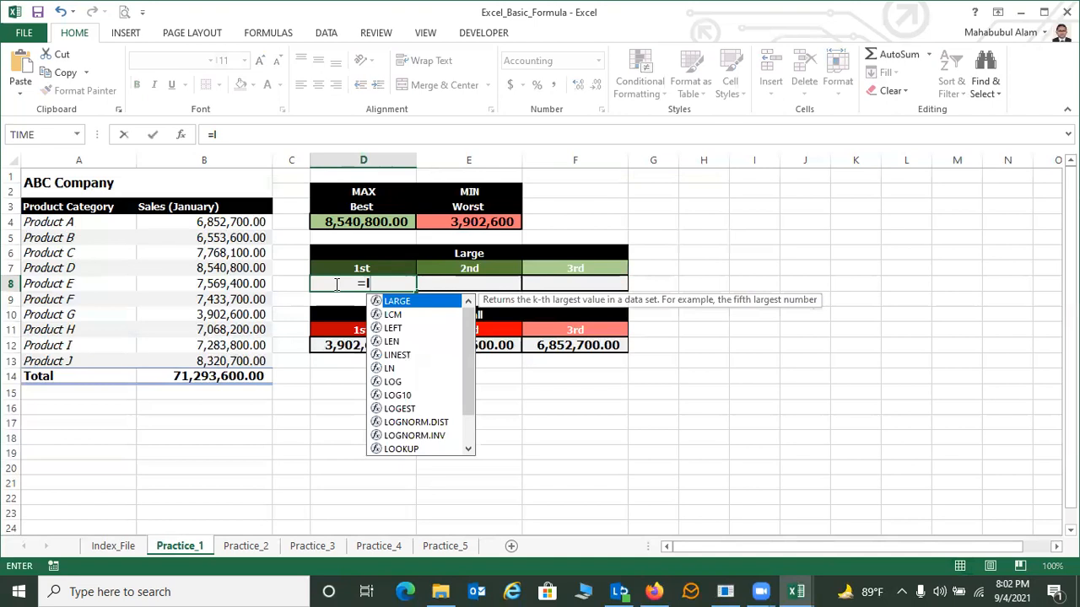
{"action": "double_click", "coordinate": [396, 302]}
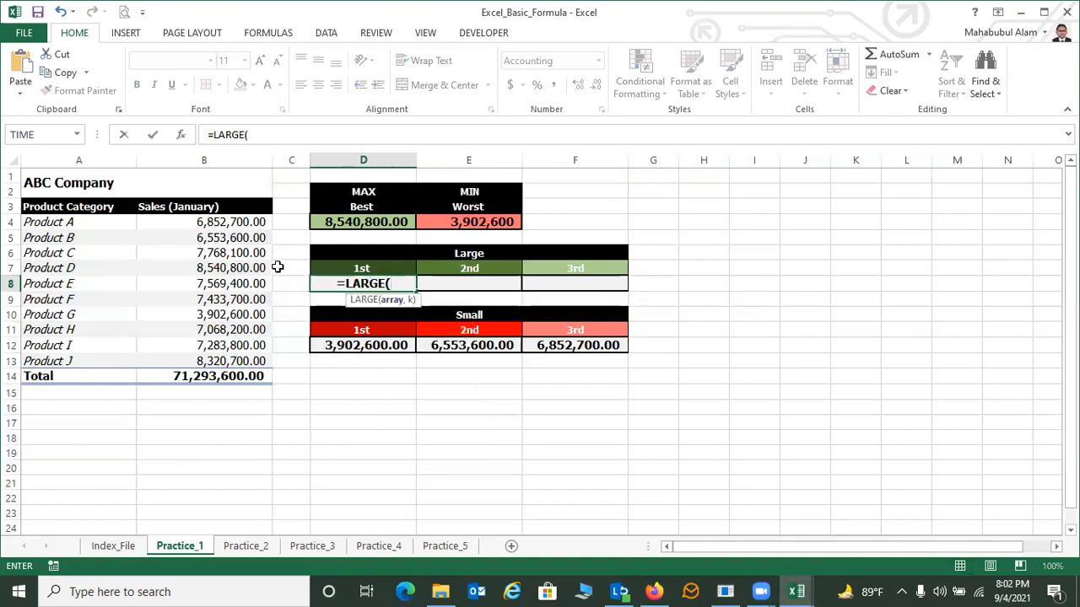
{"action": "left_click", "coordinate": [239, 219]}
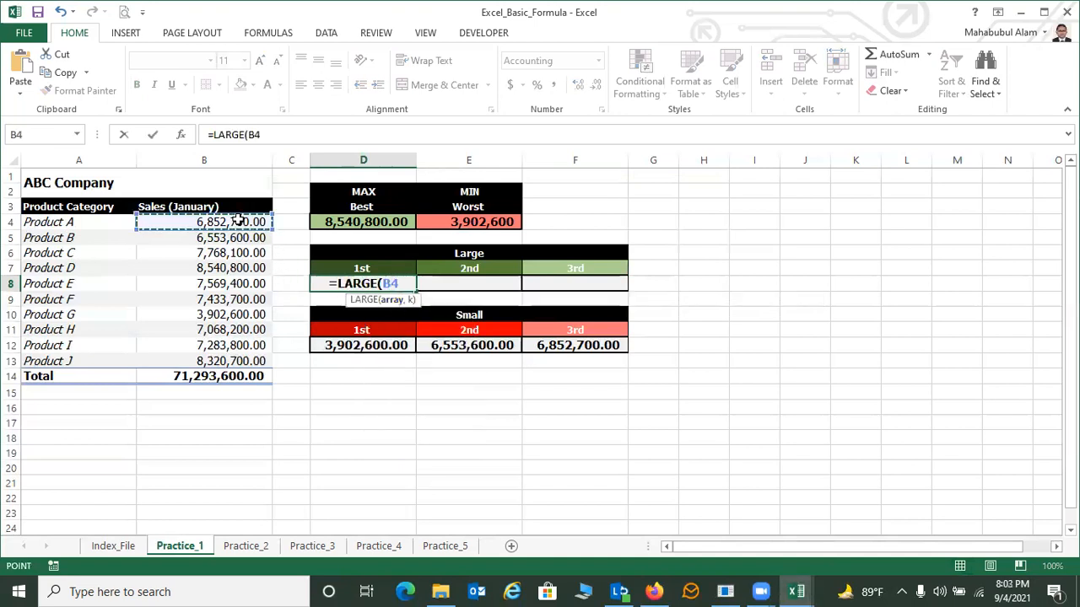
{"action": "left_click_drag", "start_coordinate": [239, 219], "coordinate": [239, 361]}
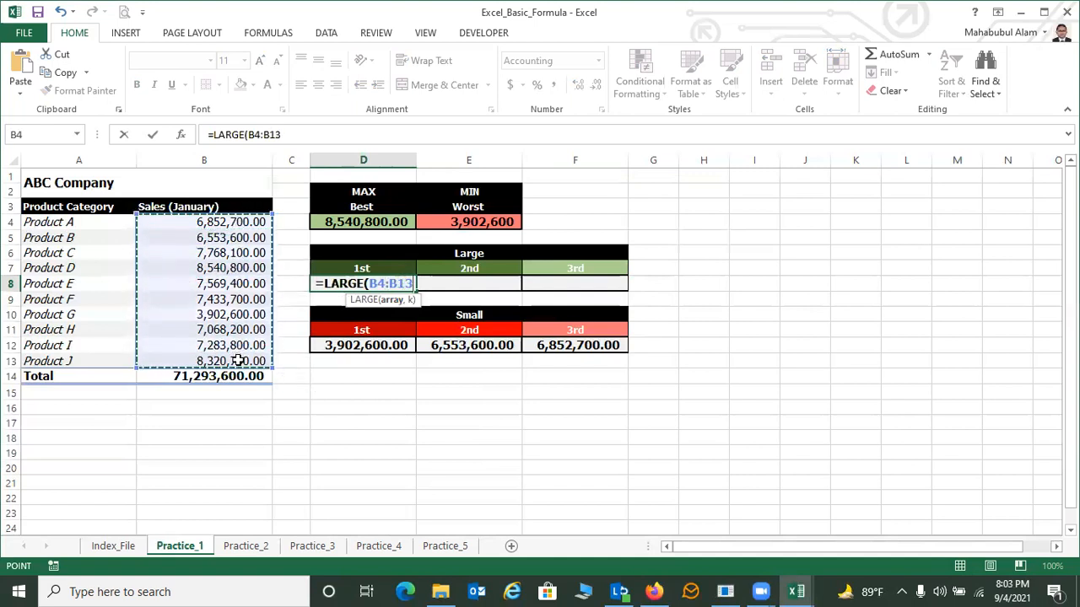
{"action": "type", "text": ","}
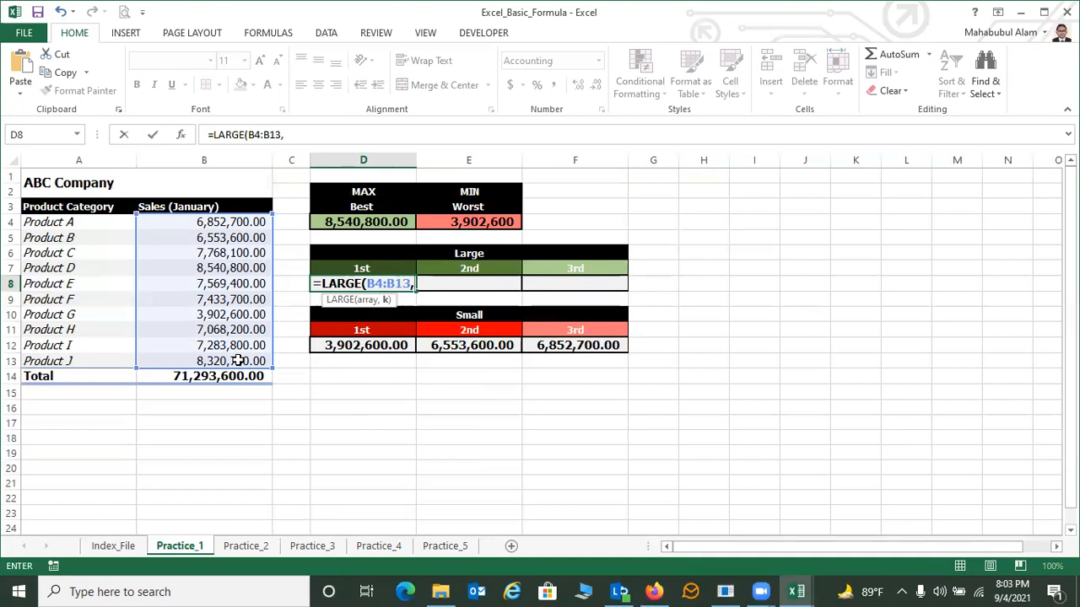
{"action": "type", "text": "1"}
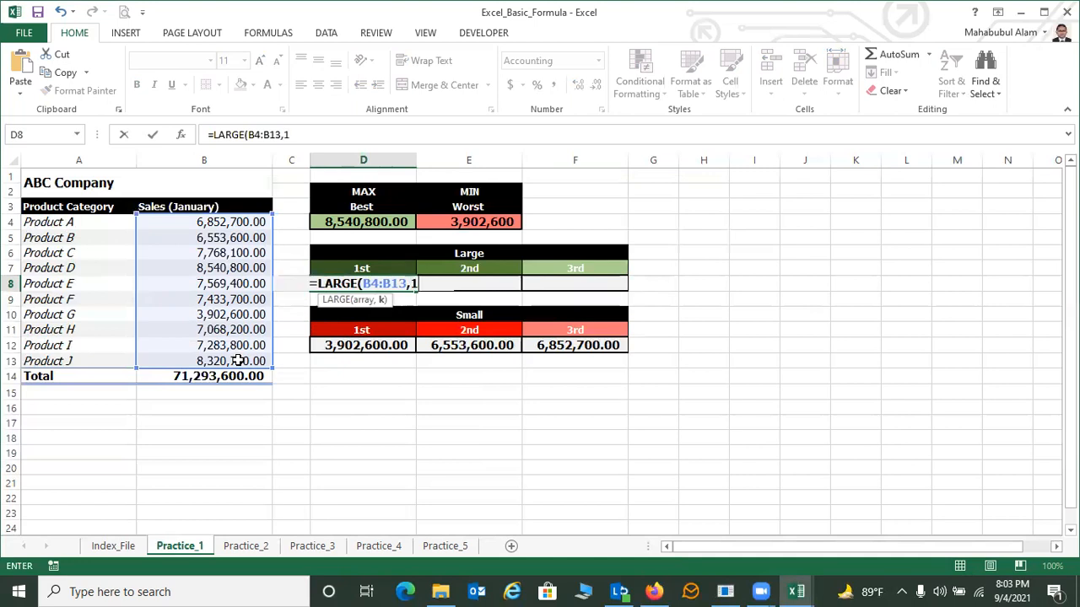
{"action": "type", "text": ")"}
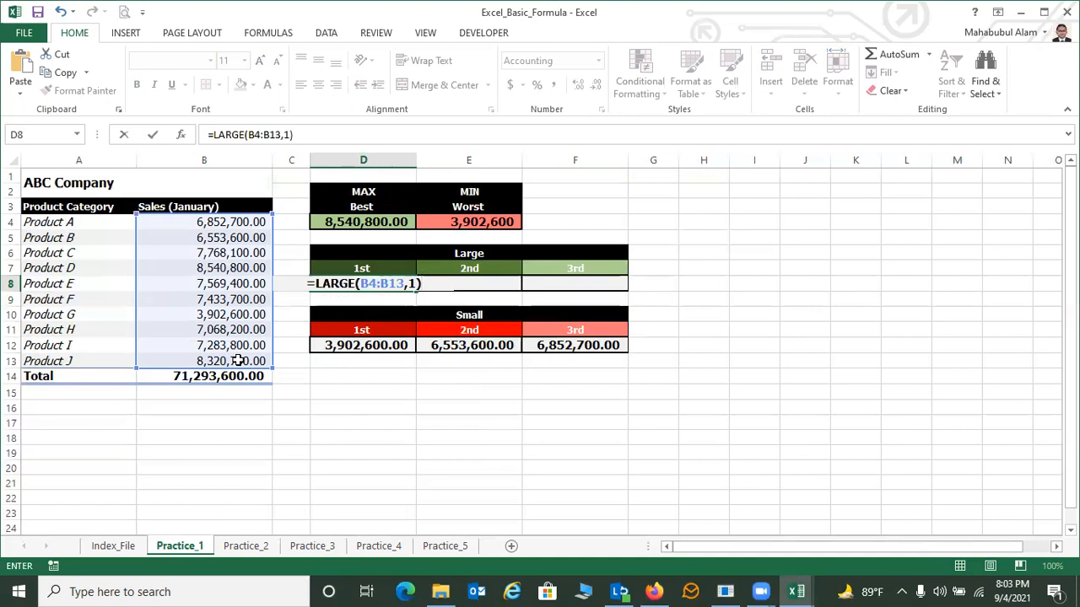
{"action": "key", "text": "Return"}
Calculate the 2nd largest January sales figure in E8 with the formula =LARGE(B4:B13,2)
{"action": "left_click", "coordinate": [476, 286]}
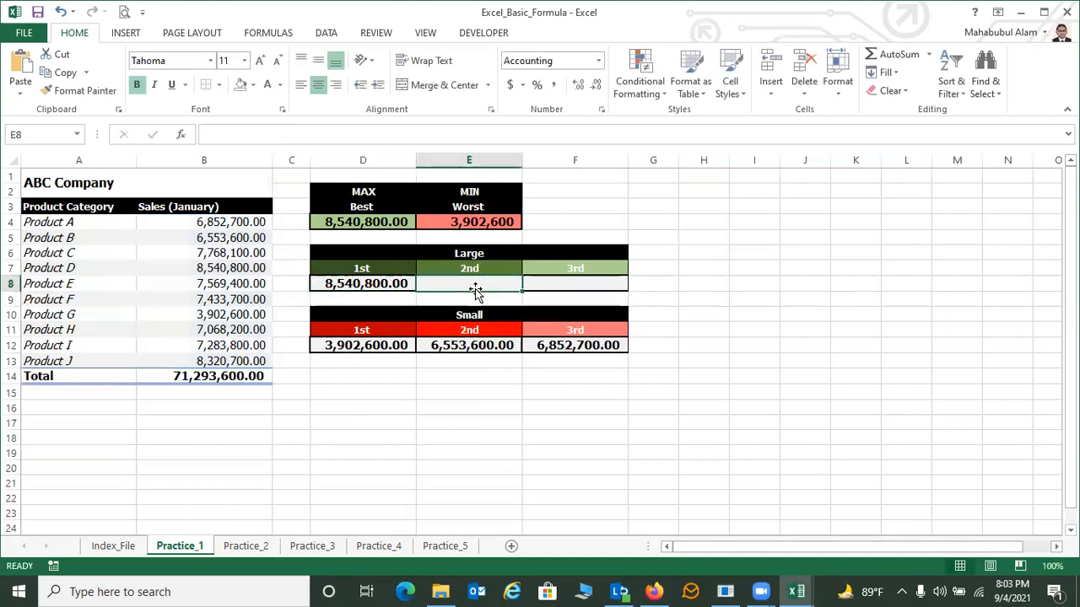
{"action": "type", "text": "=la"}
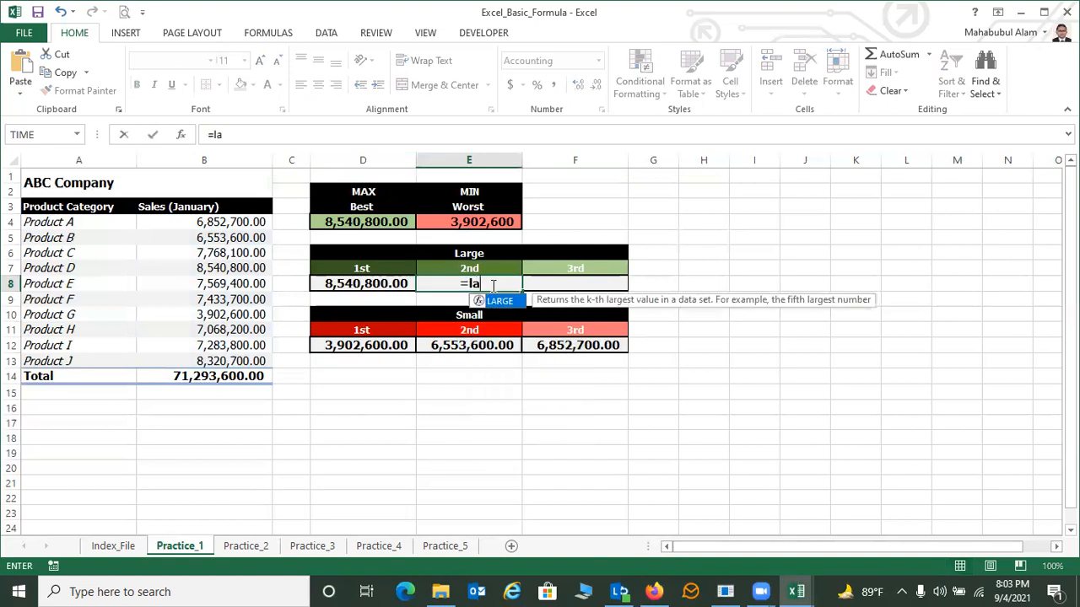
{"action": "key", "text": "Tab"}
{"action": "left_click_drag", "start_coordinate": [232, 223], "coordinate": [231, 358]}
{"action": "type", "text": ",2"}
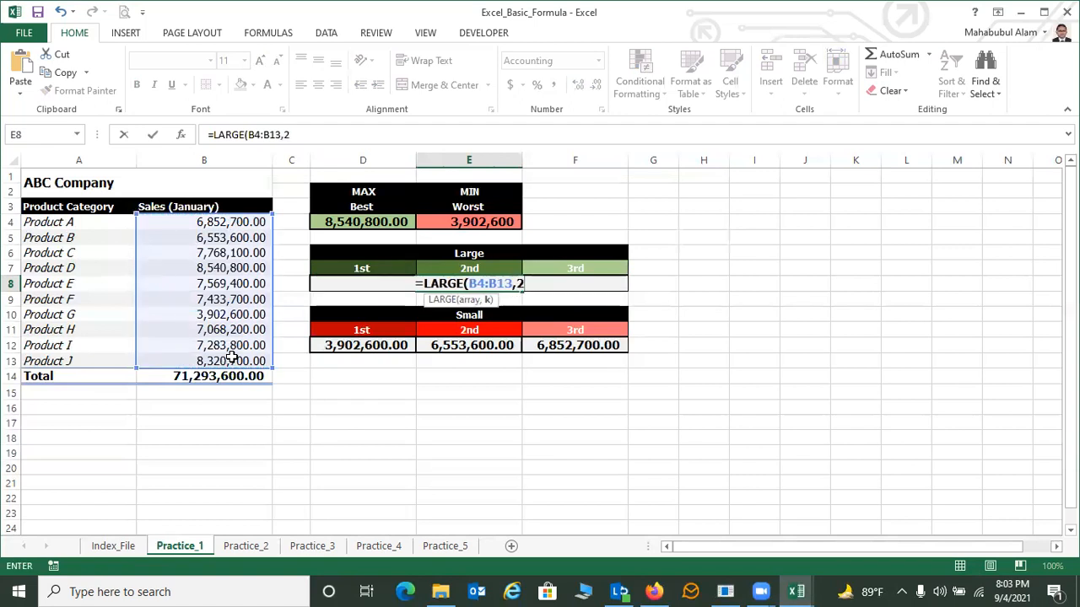
{"action": "type", "text": ")"}
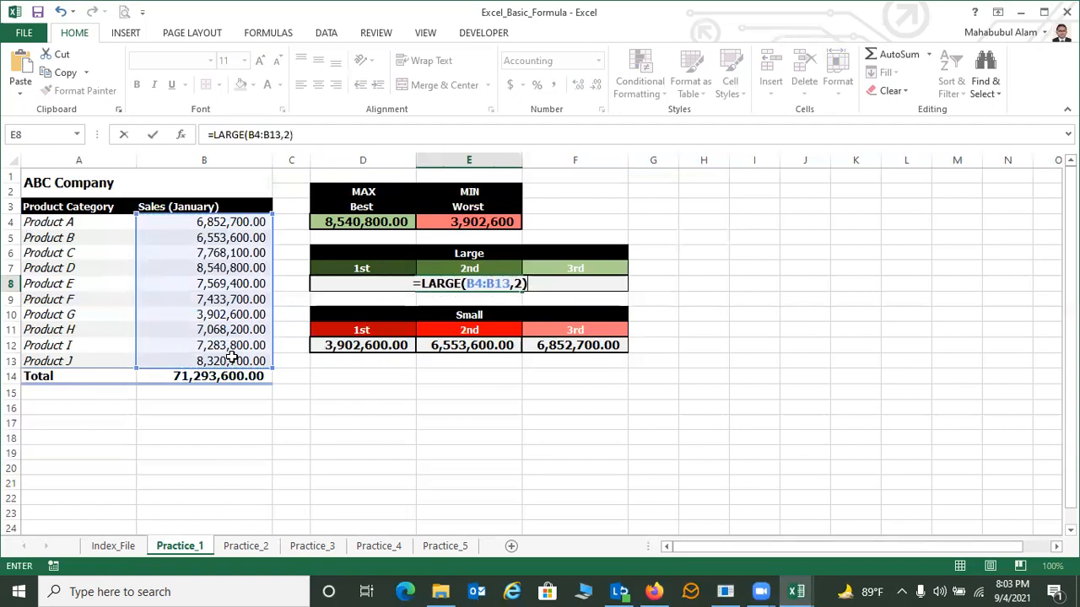
{"action": "key", "text": "Return"}
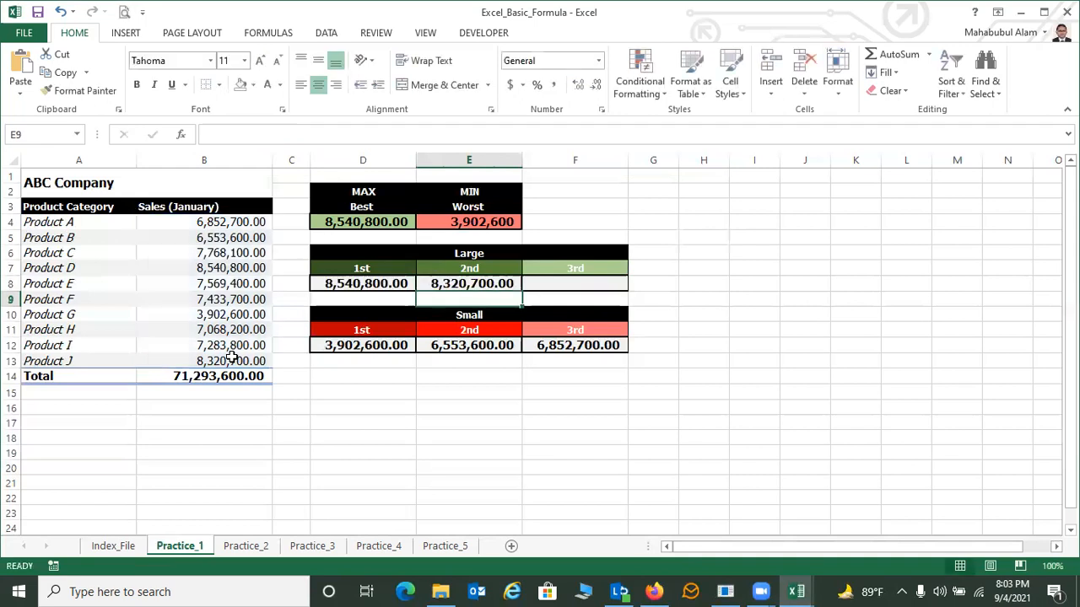
Calculate the 3rd largest January sales figure in F8 with the formula =LARGE(B4:B13,3)
{"action": "left_click", "coordinate": [575, 291]}
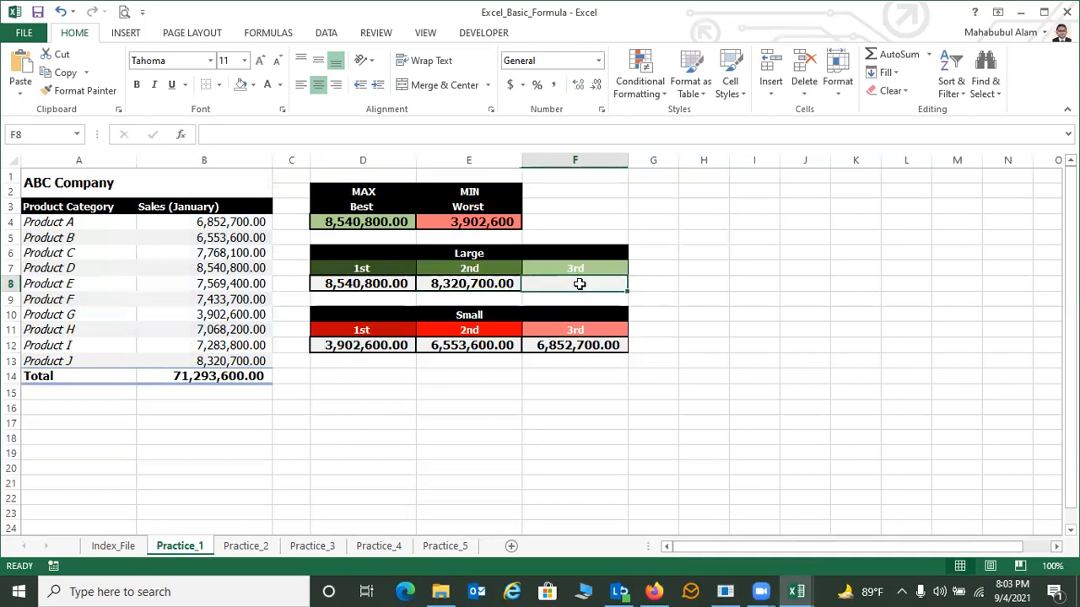
{"action": "type", "text": "="}
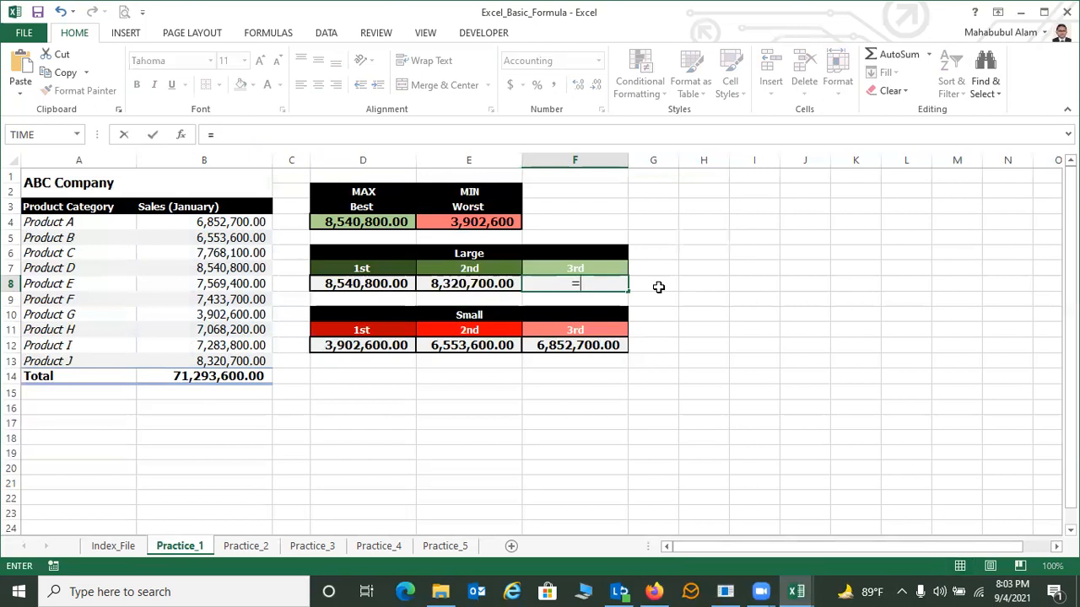
{"action": "type", "text": "la"}
{"action": "double_click", "coordinate": [600, 299]}
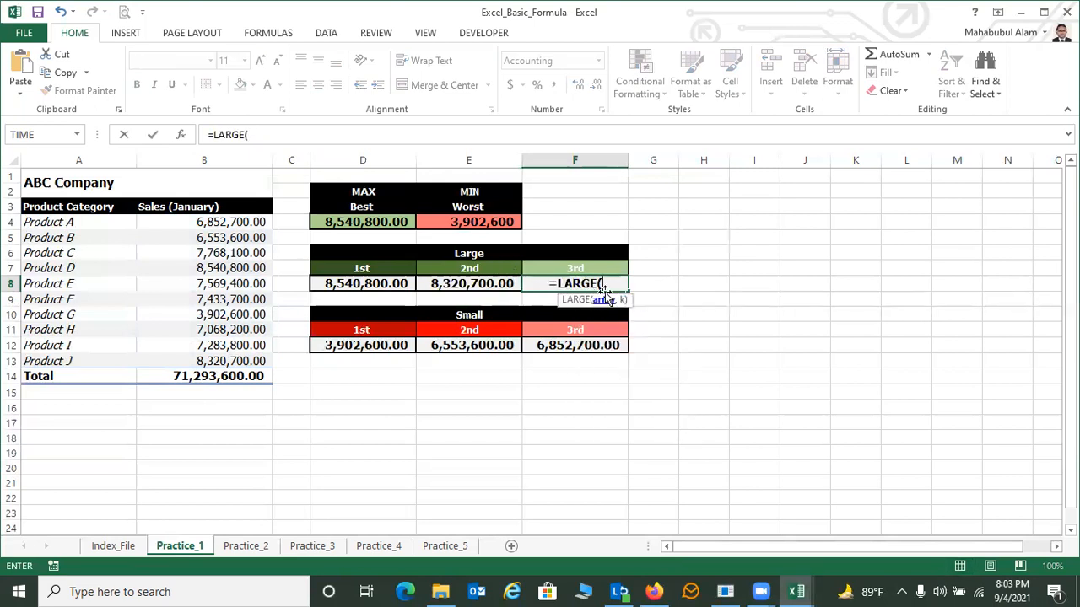
{"action": "left_click_drag", "start_coordinate": [233, 221], "coordinate": [235, 359]}
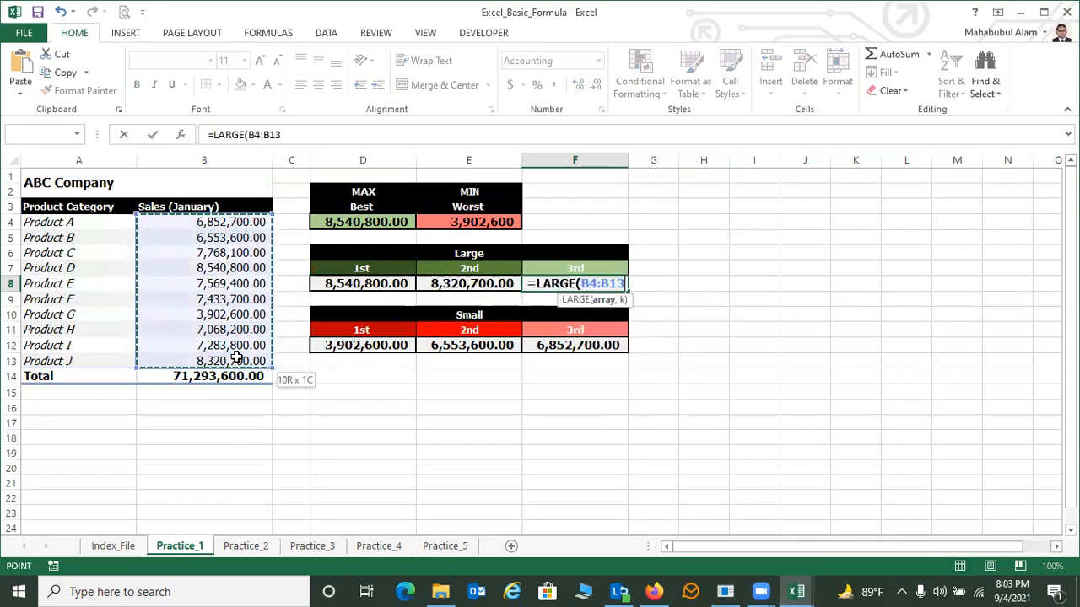
{"action": "type", "text": ","}
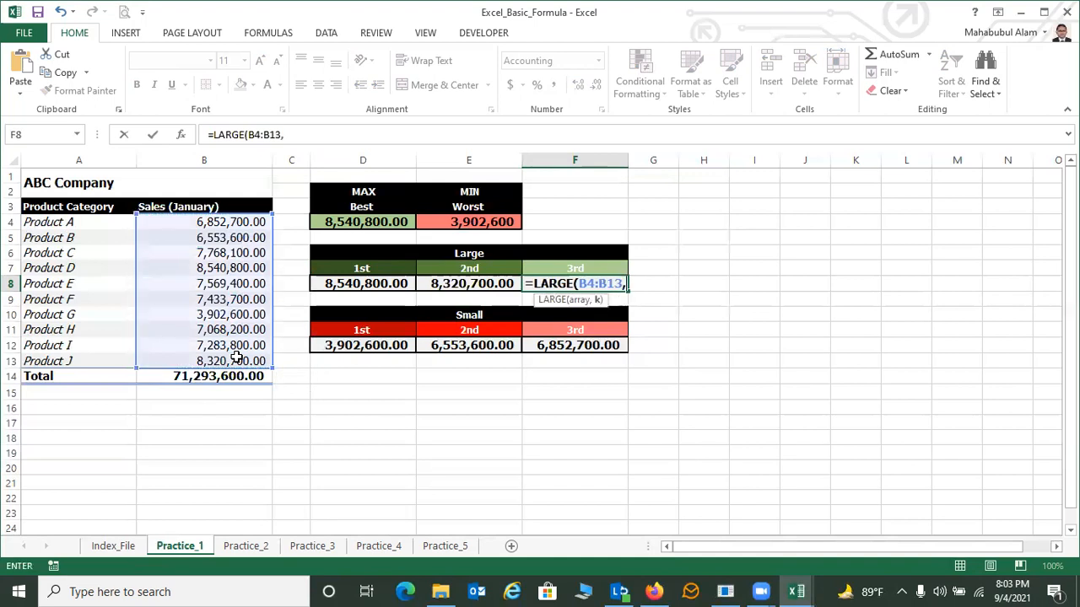
{"action": "type", "text": "3"}
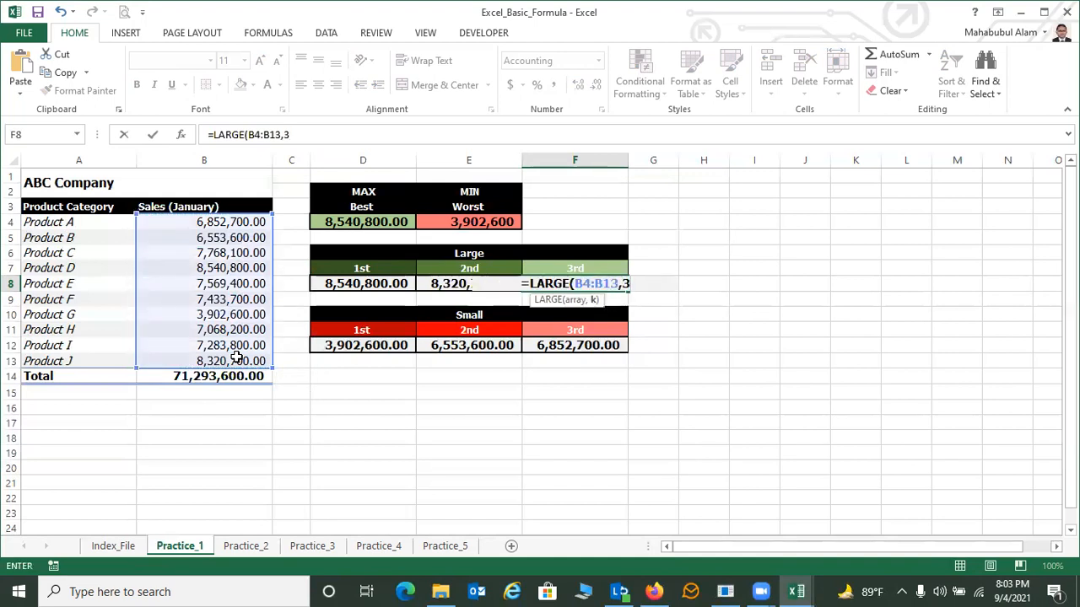
{"action": "type", "text": ")"}
{"action": "key", "text": "Return"}
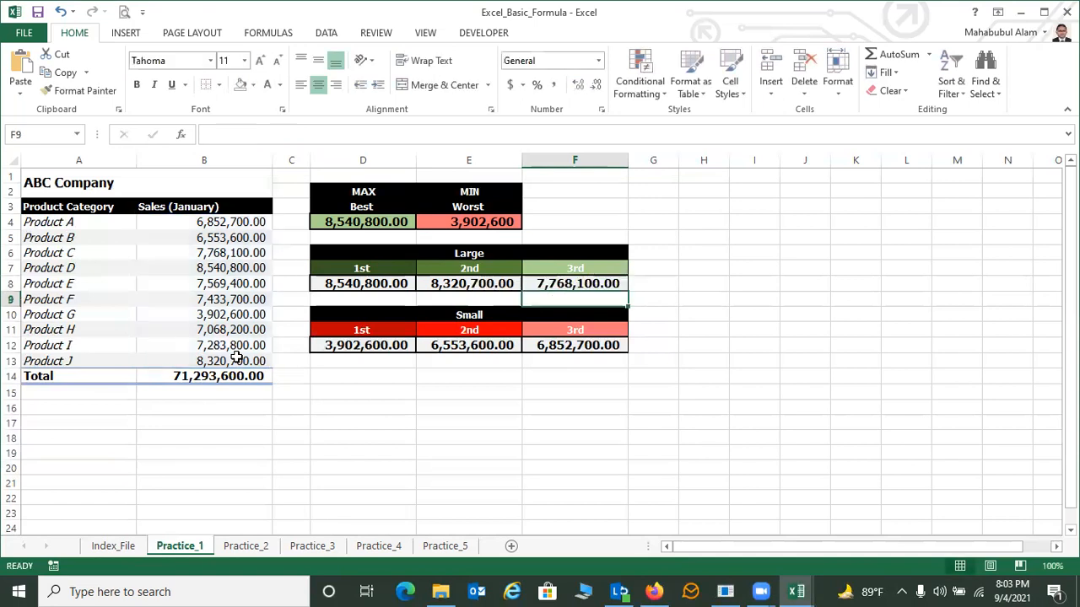
Format the three Large results in D8:F8 to show no decimal places
{"action": "left_click_drag", "start_coordinate": [329, 285], "coordinate": [588, 286]}
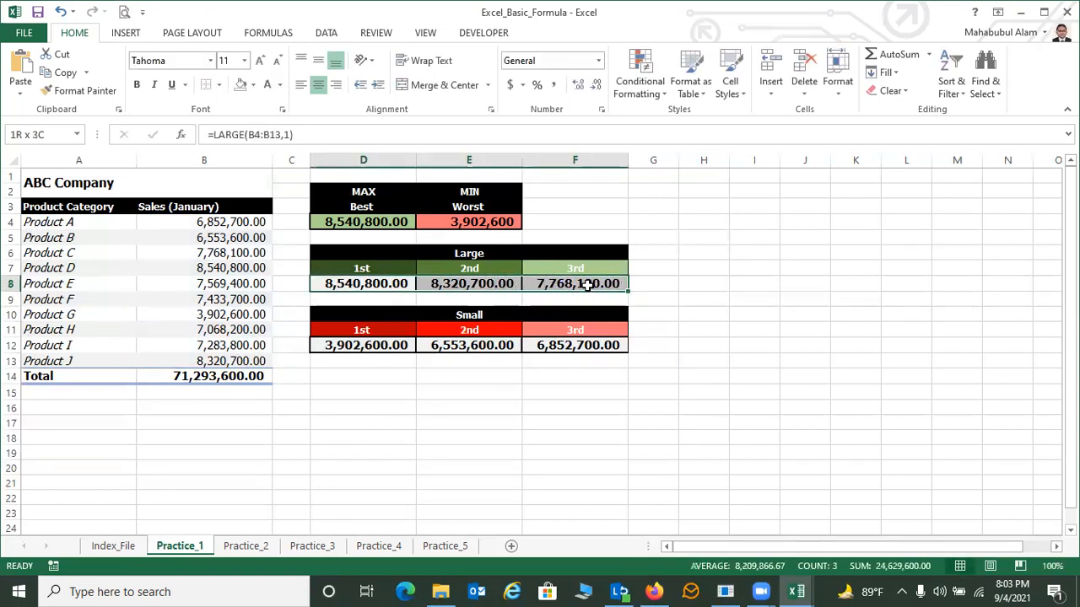
{"action": "left_click", "coordinate": [595, 85]}
{"action": "left_click", "coordinate": [596, 85]}
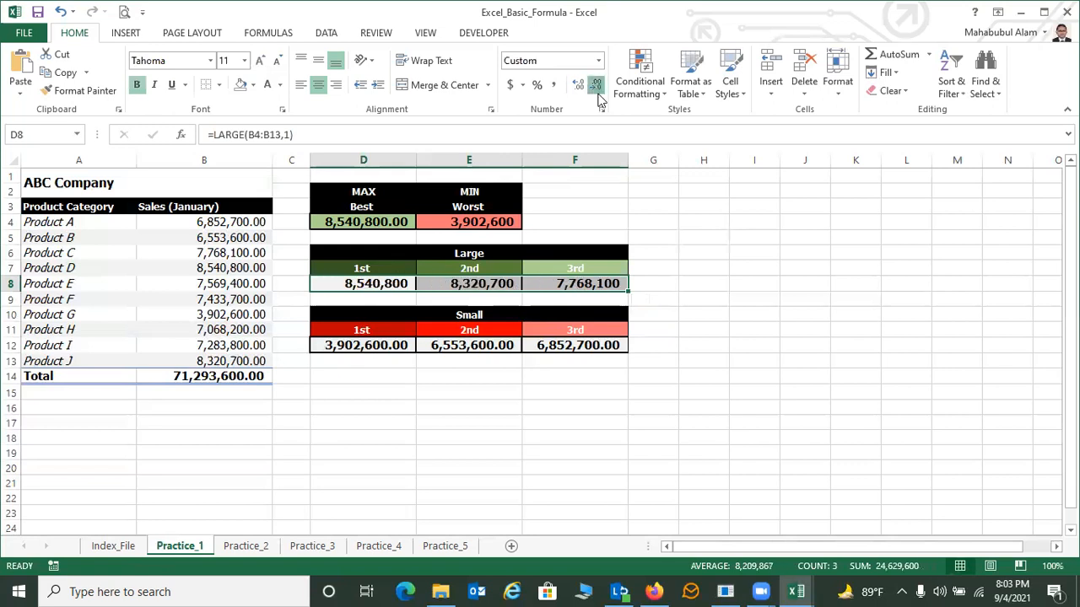
{"action": "left_click", "coordinate": [700, 329]}
Clear the 1st, 2nd and 3rd Small results in D12:F12
{"action": "left_click_drag", "start_coordinate": [350, 344], "coordinate": [593, 345]}
{"action": "key", "text": "Delete"}
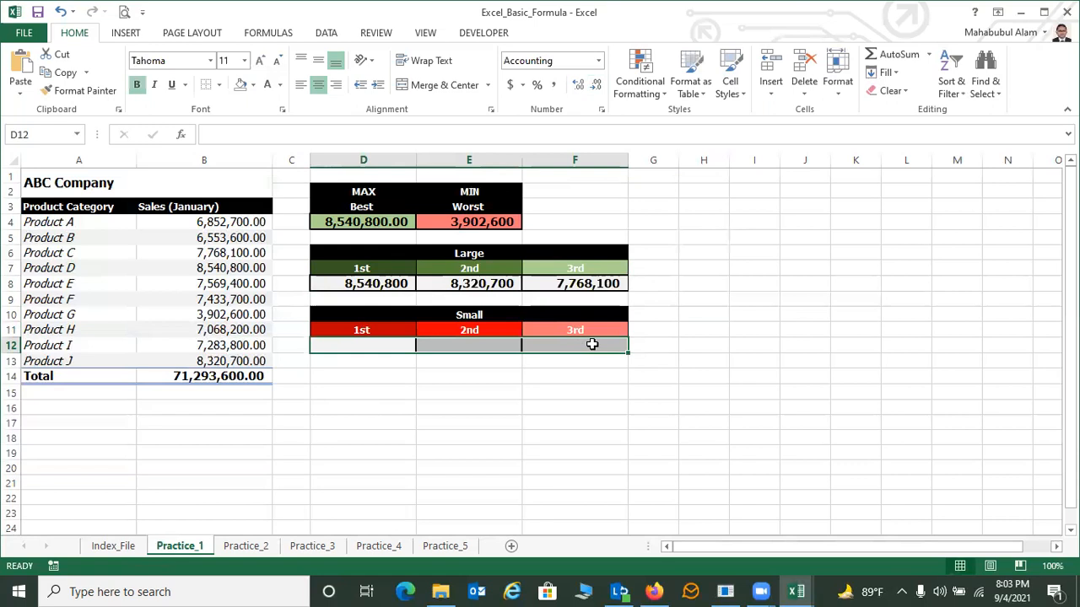
{"action": "left_click", "coordinate": [422, 406]}
Calculate the 1st smallest January sales figure in D12 with the formula =SMALL(B4:B13,1)
{"action": "left_click", "coordinate": [381, 342]}
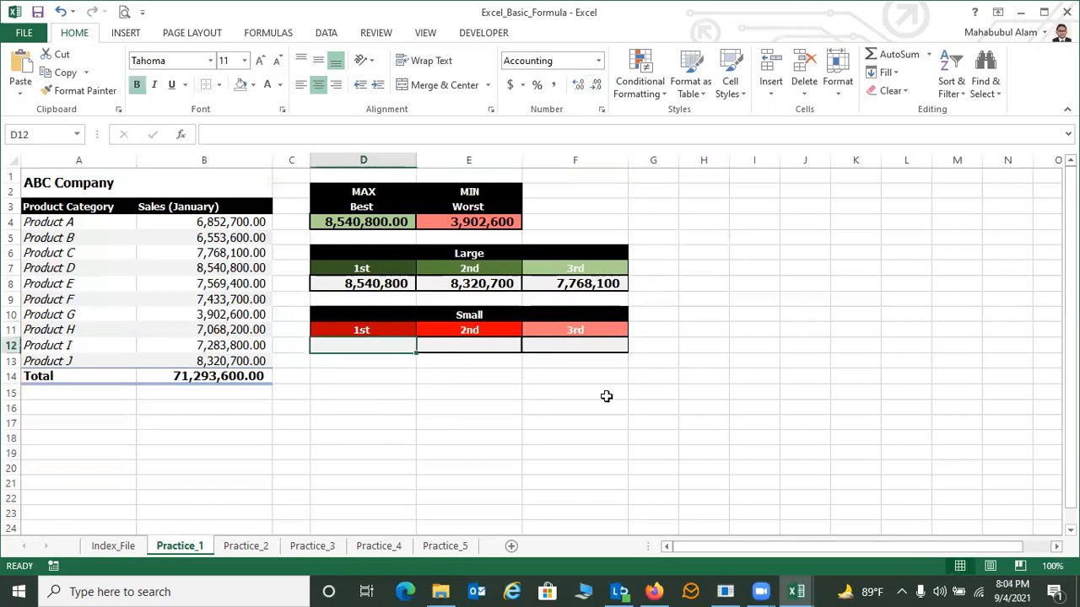
{"action": "type", "text": "="}
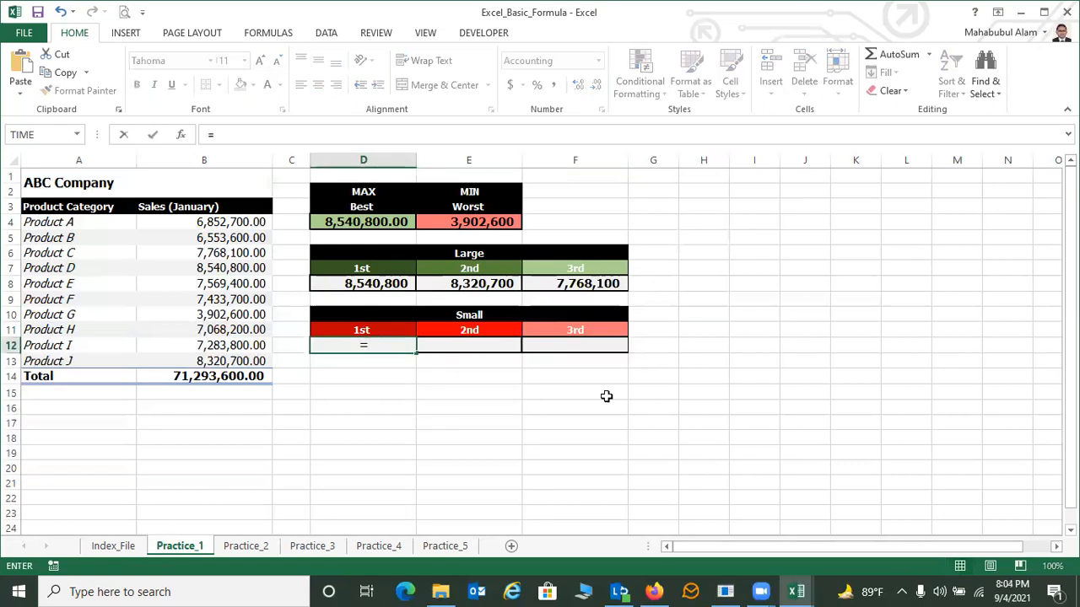
{"action": "type", "text": "sma"}
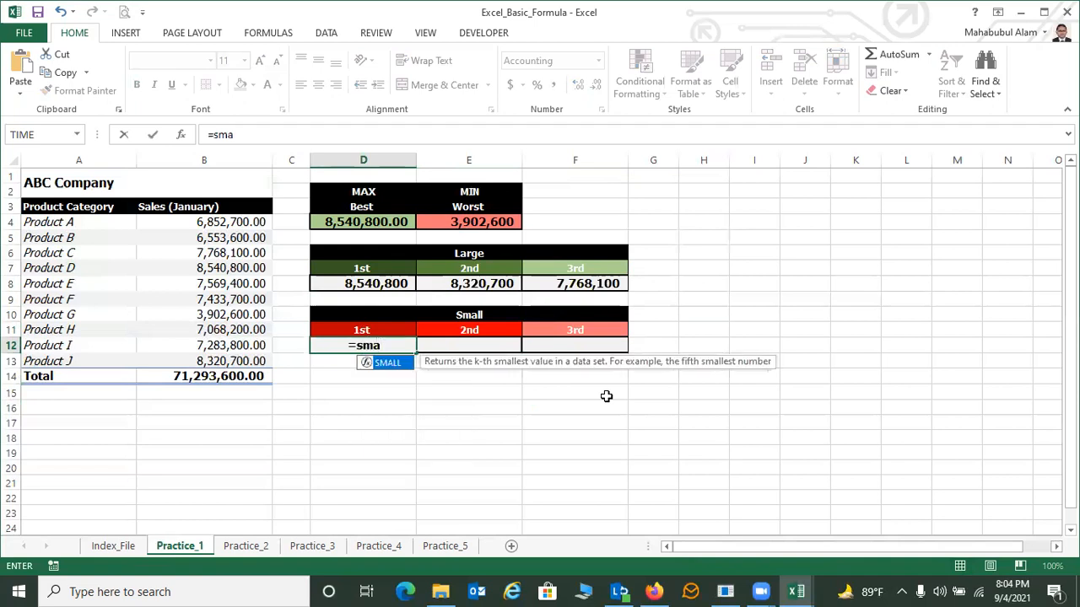
{"action": "double_click", "coordinate": [388, 364]}
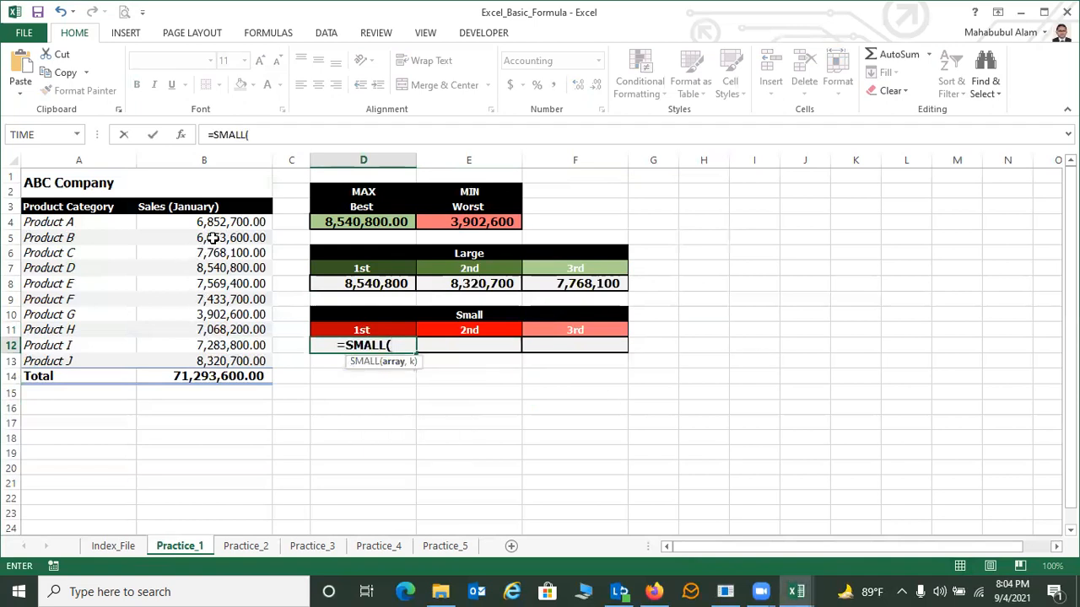
{"action": "left_click_drag", "start_coordinate": [215, 222], "coordinate": [218, 355]}
{"action": "type", "text": ","}
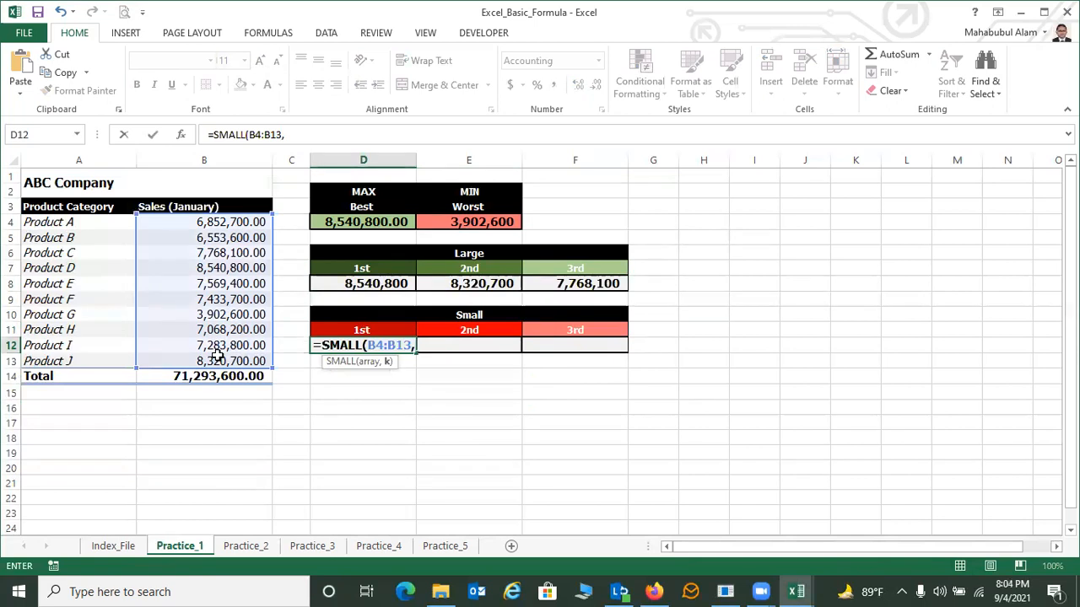
{"action": "type", "text": "1"}
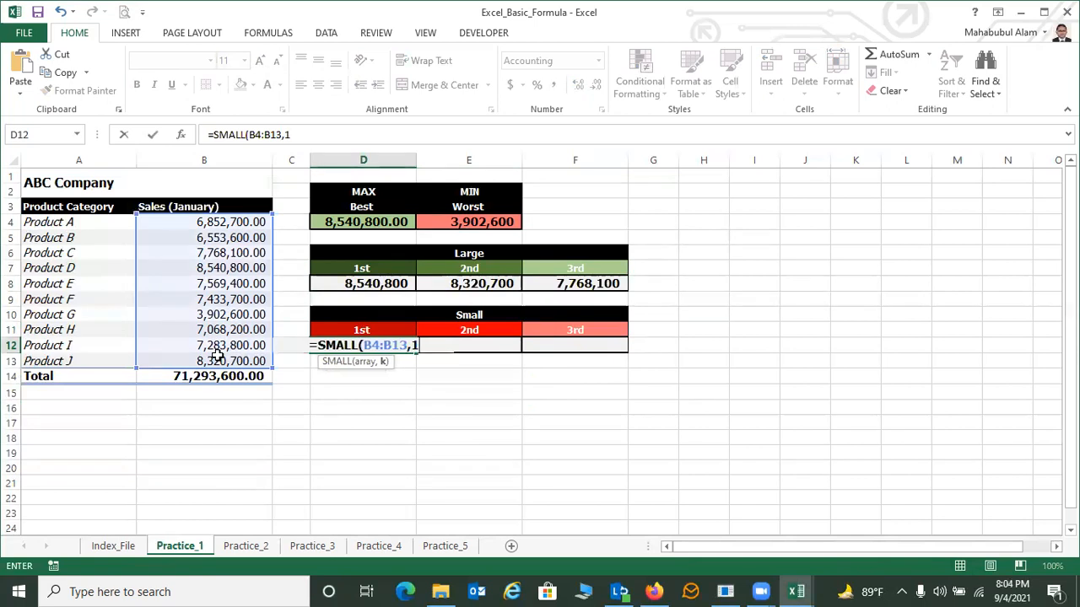
{"action": "type", "text": ")"}
{"action": "key", "text": "Return"}
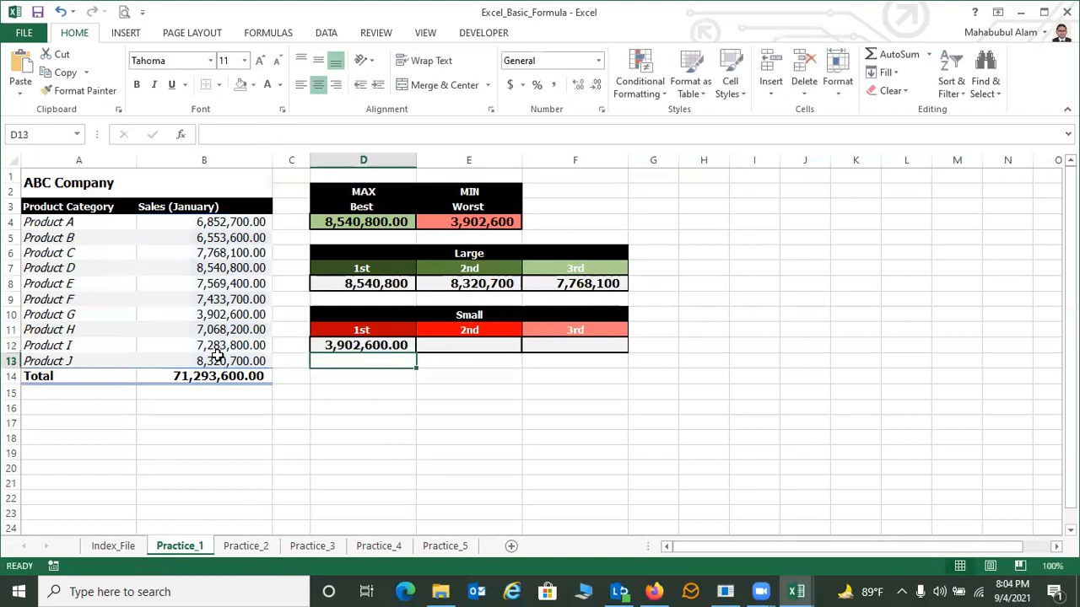
Calculate the 2nd smallest January sales figure in E12 with the formula =SMALL(B4:B13,2)
{"action": "left_click", "coordinate": [452, 346]}
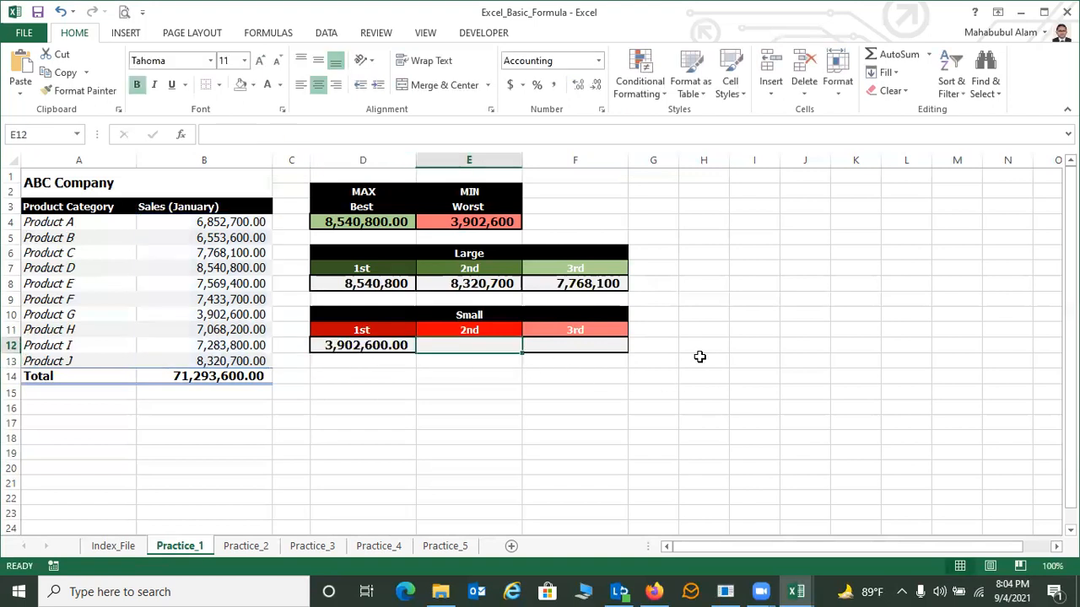
{"action": "type", "text": "=sam"}
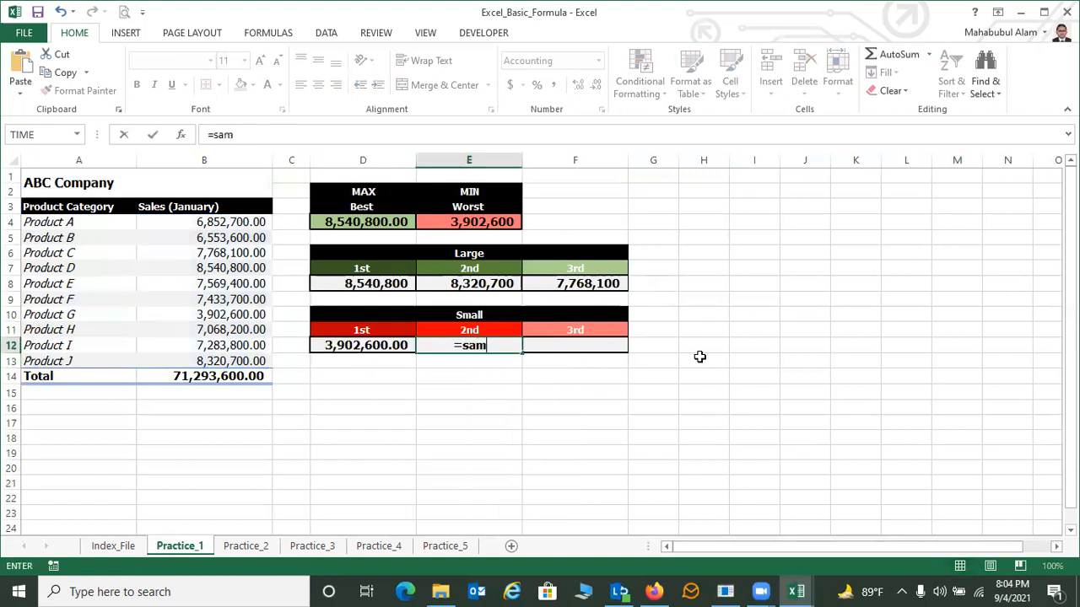
{"action": "key", "text": "BackSpace"}
{"action": "key", "text": "BackSpace"}
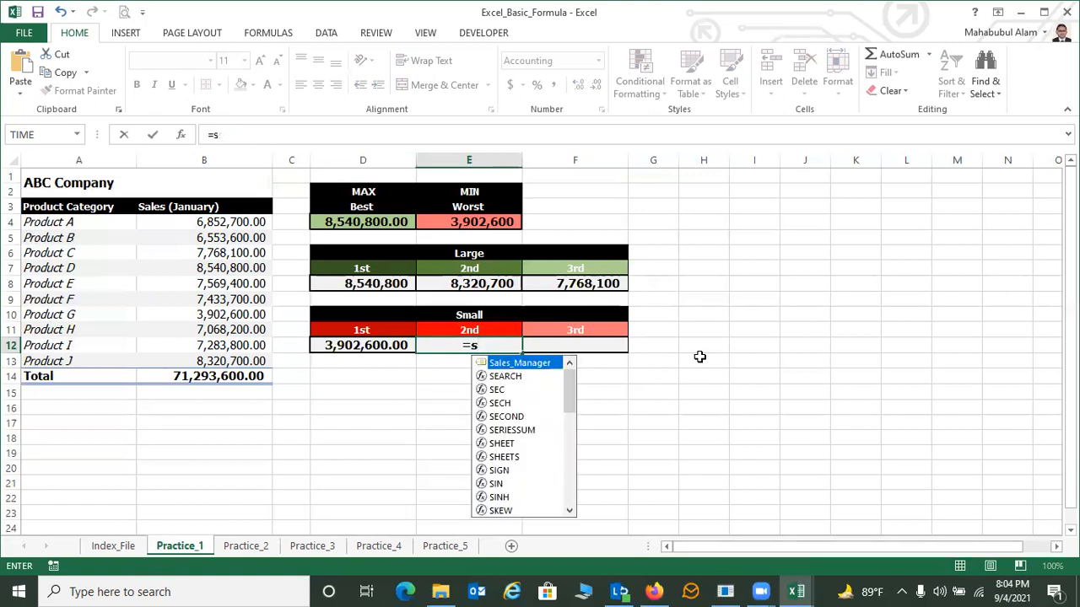
{"action": "type", "text": "ma"}
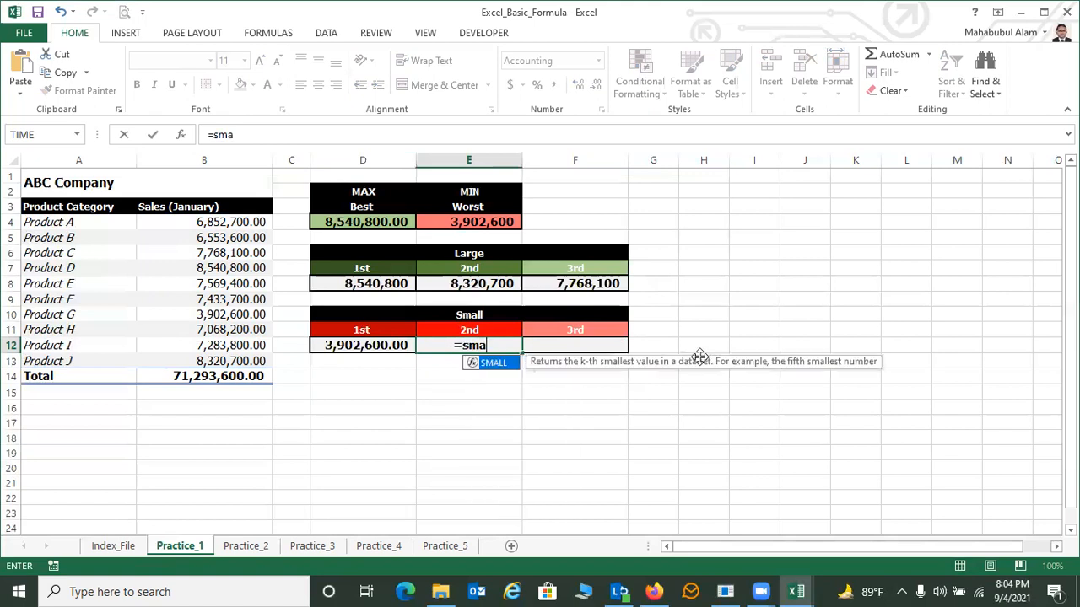
{"action": "double_click", "coordinate": [498, 363]}
{"action": "left_click_drag", "start_coordinate": [207, 222], "coordinate": [217, 359]}
{"action": "type", "text": ",2"}
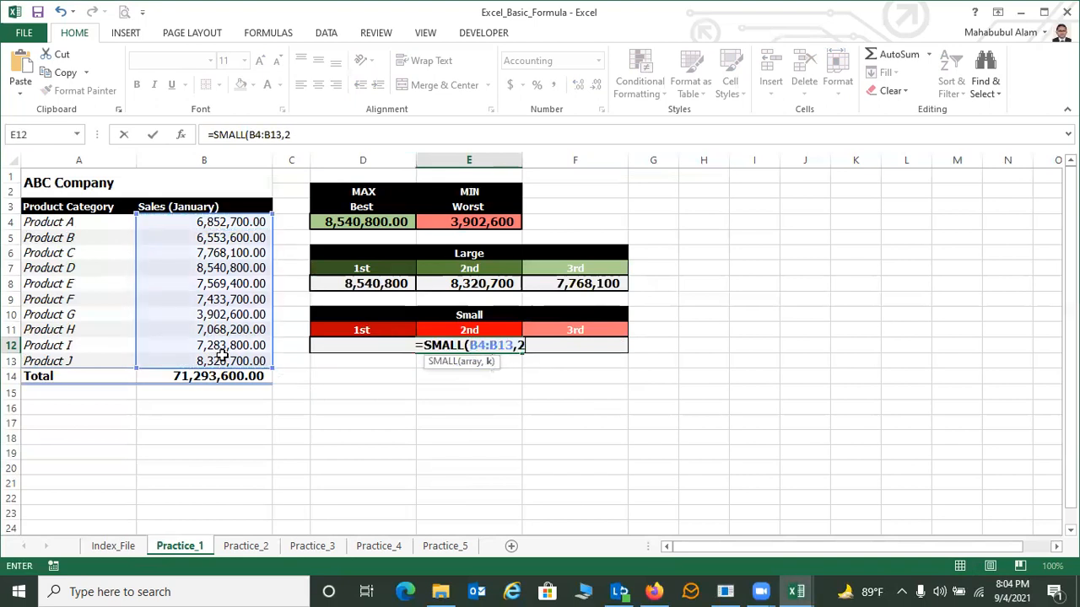
{"action": "type", "text": ")"}
{"action": "key", "text": "Return"}
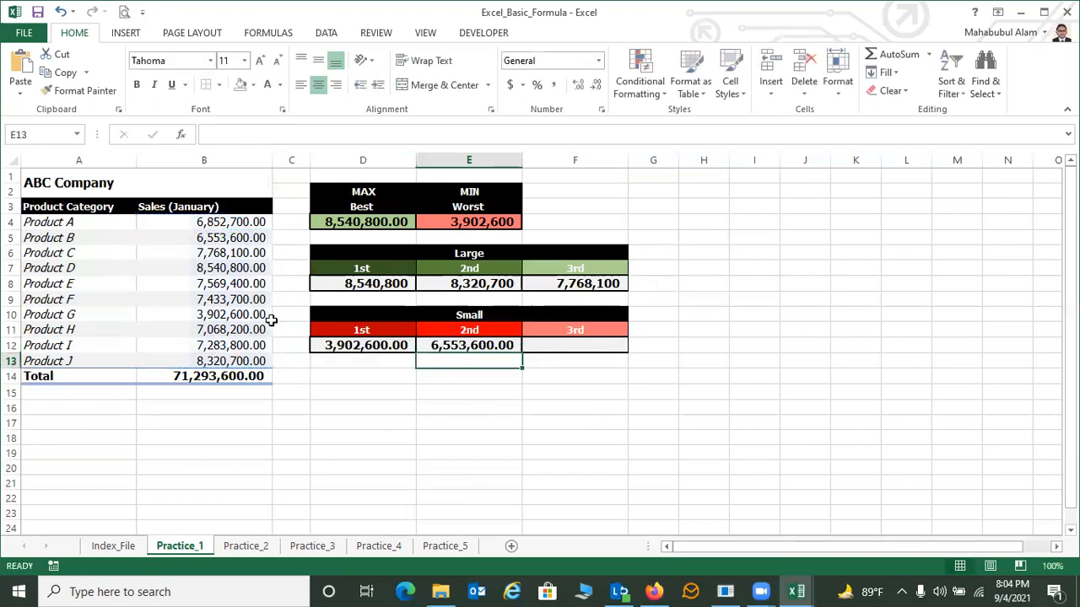
Calculate the 3rd smallest January sales figure in F12 with the formula =SMALL(B4:B13,3)
{"action": "left_click", "coordinate": [568, 348]}
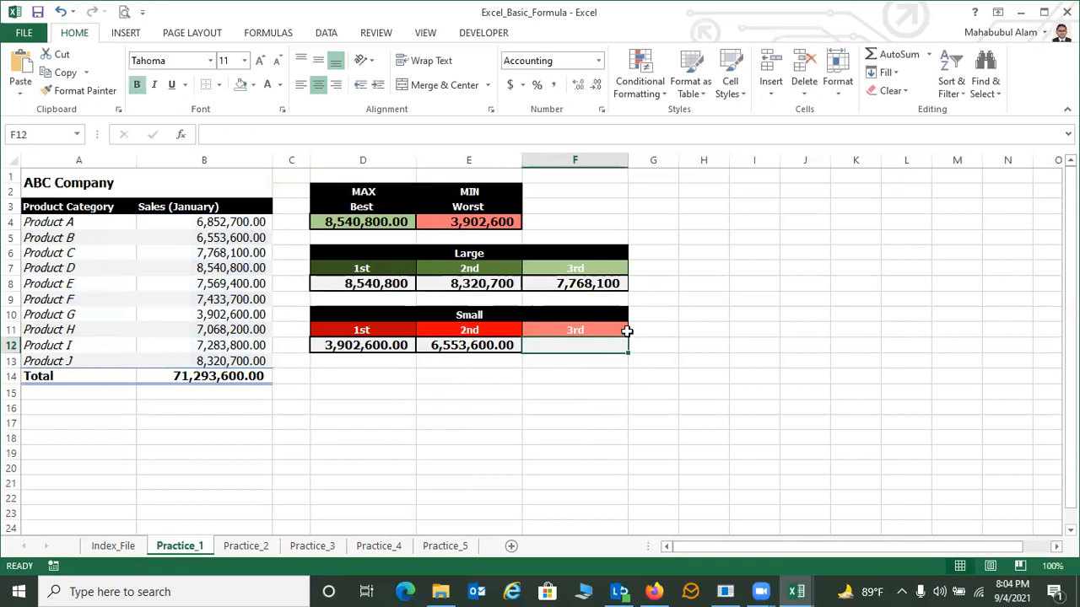
{"action": "type", "text": "=sma"}
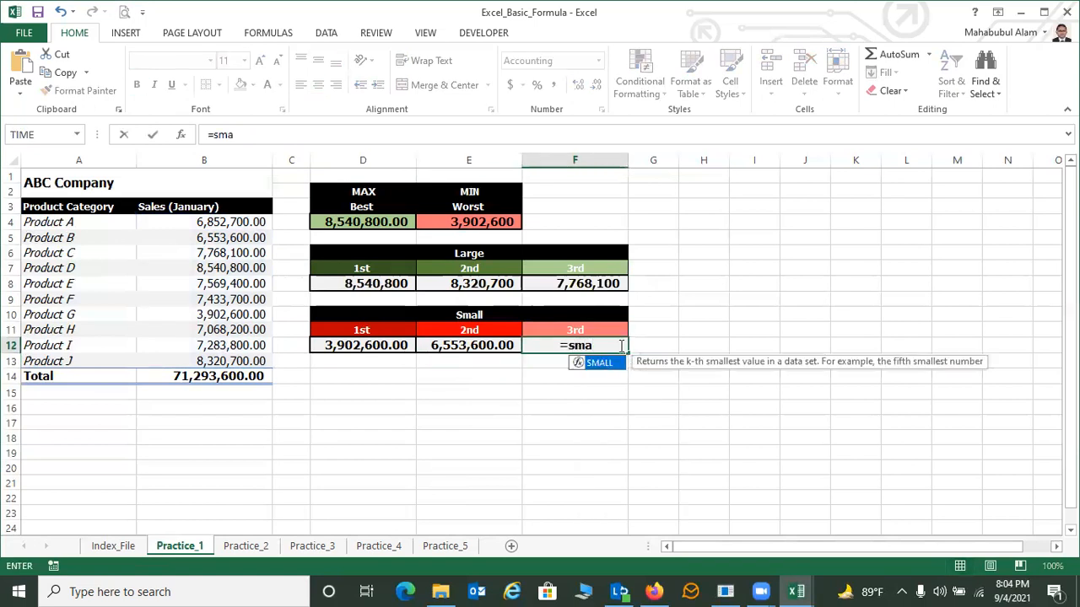
{"action": "double_click", "coordinate": [598, 363]}
{"action": "left_click_drag", "start_coordinate": [251, 222], "coordinate": [237, 356]}
{"action": "type", "text": ","}
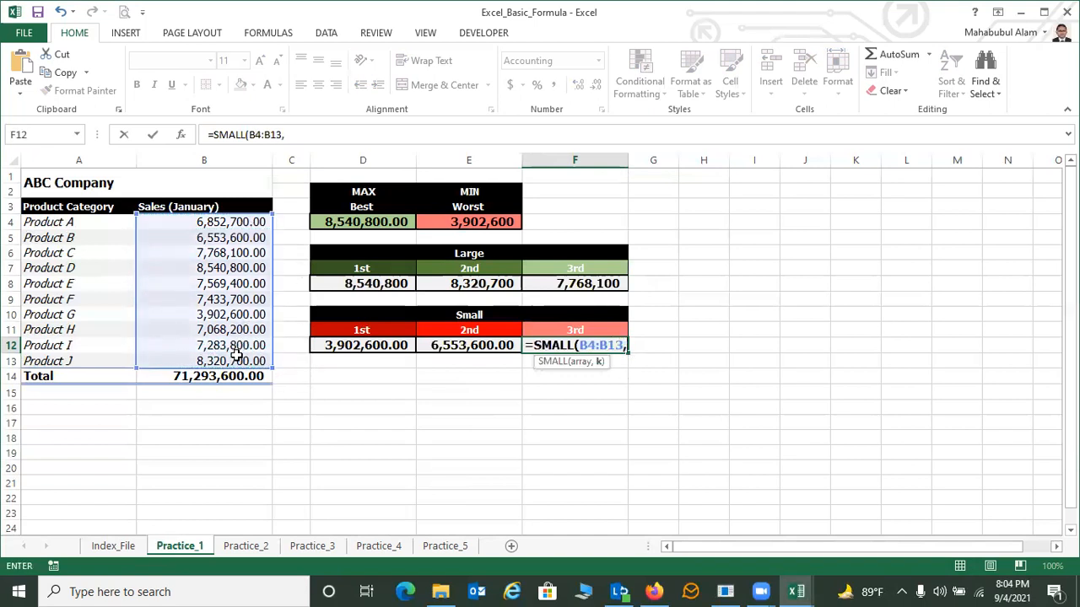
{"action": "type", "text": "3)"}
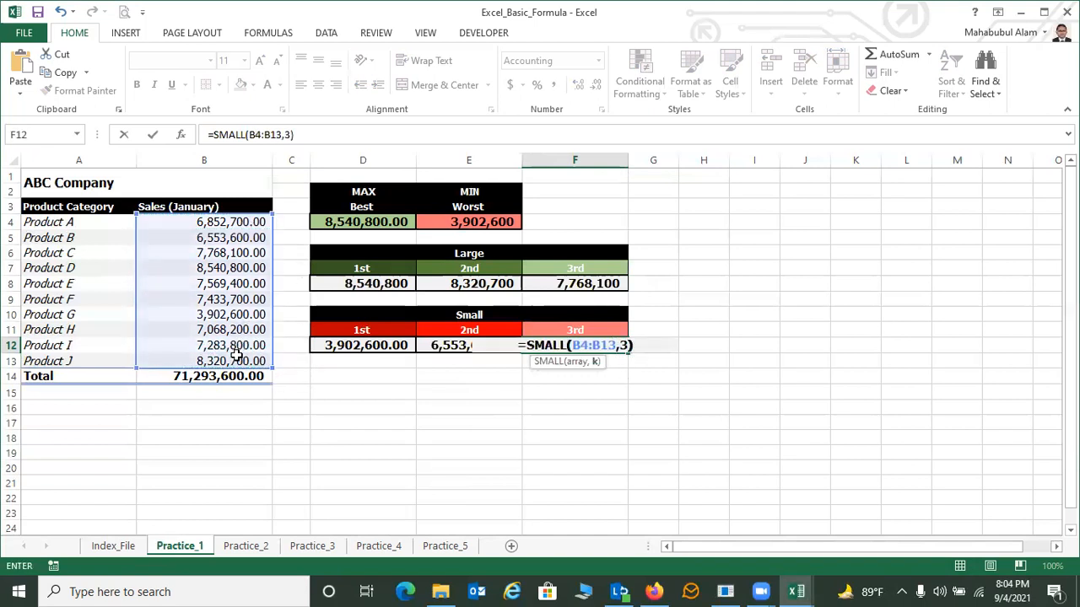
{"action": "key", "text": "Return"}
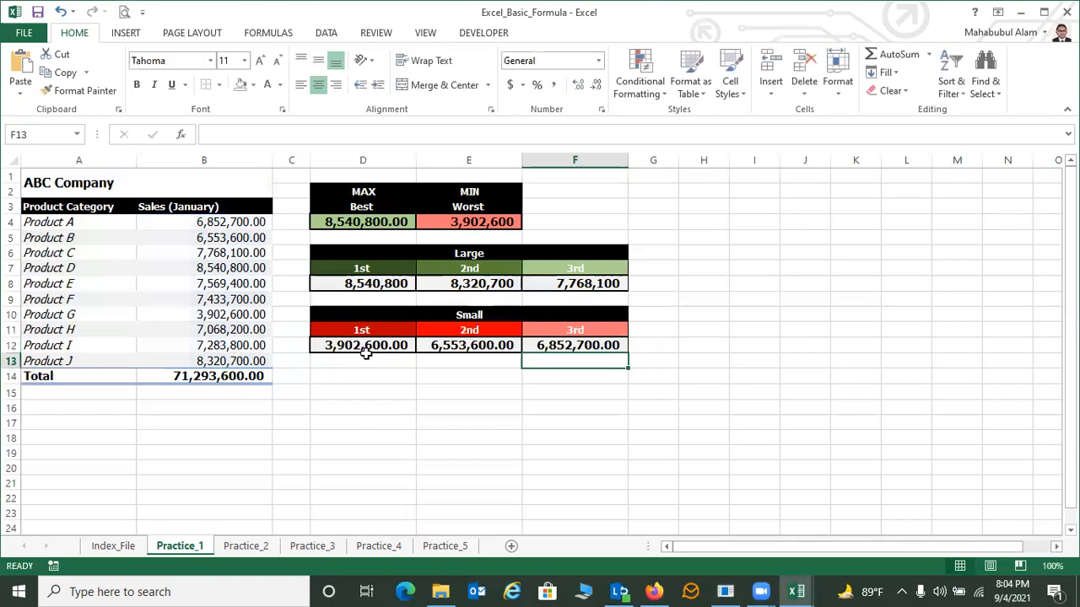
{"action": "left_click_drag", "start_coordinate": [343, 347], "coordinate": [580, 347]}
{"action": "left_click", "coordinate": [473, 407]}
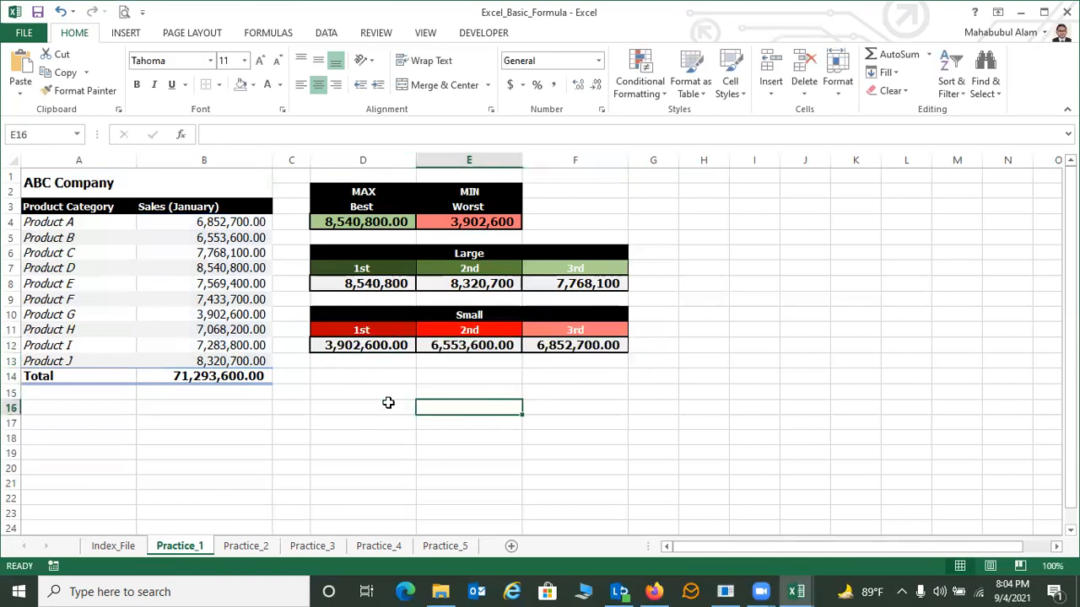
{"action": "left_click", "coordinate": [337, 377]}
Check the Sum Function entry in the course contents on Index_File and return to the Practice_1 sheet
{"action": "left_click", "coordinate": [113, 546]}
{"action": "left_click", "coordinate": [197, 345]}
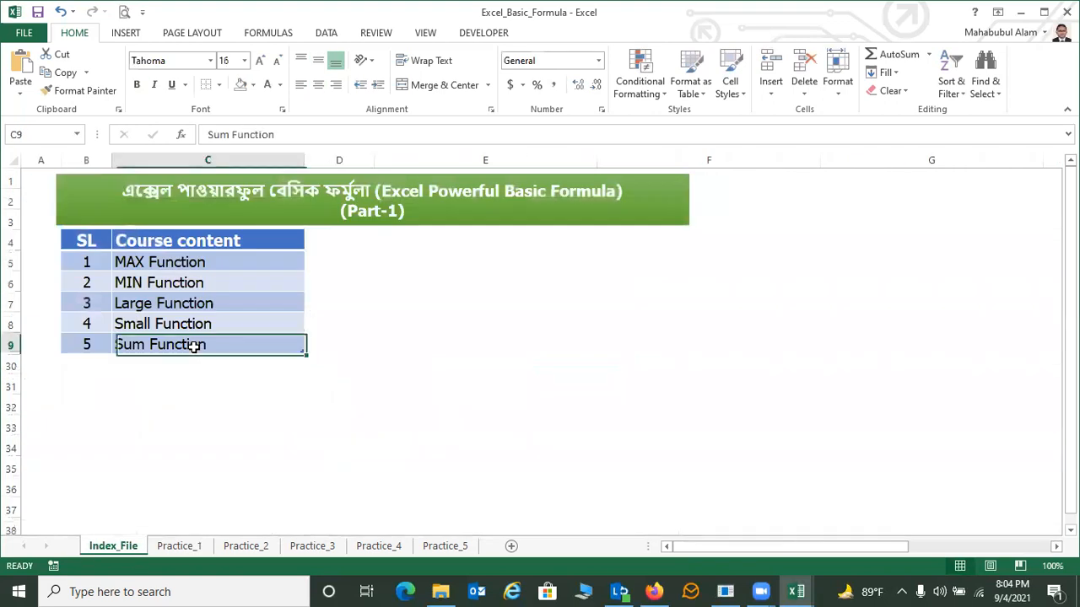
{"action": "left_click", "coordinate": [179, 546]}
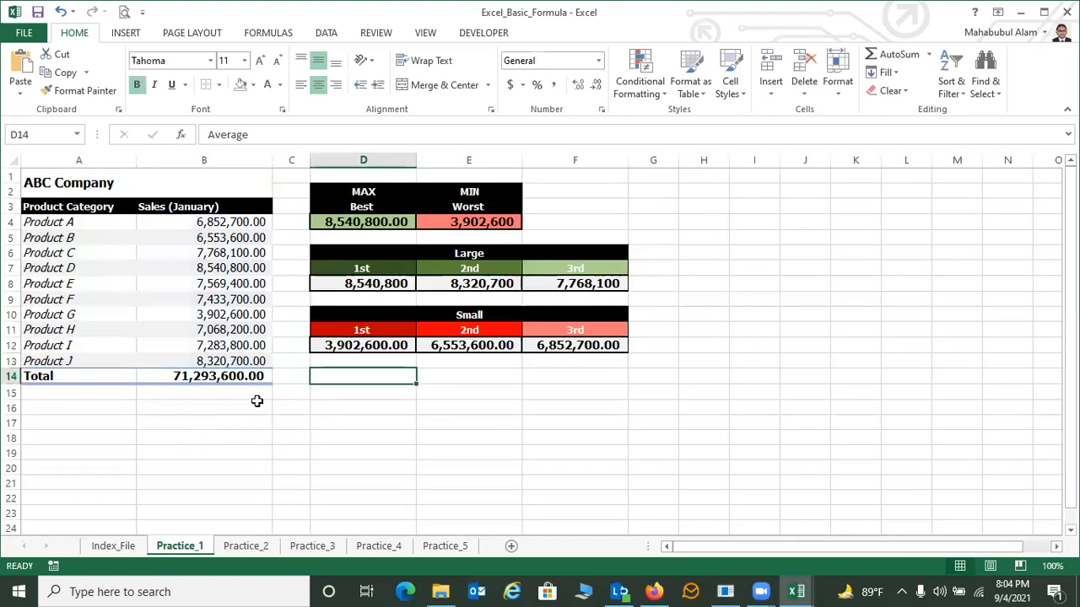
{"action": "left_click", "coordinate": [255, 406]}
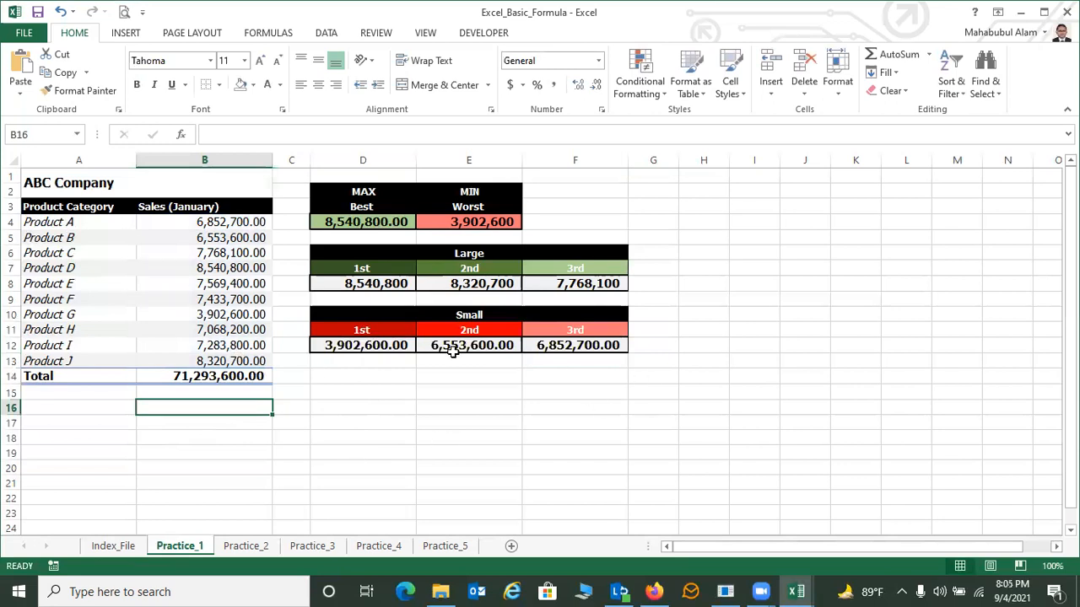
Add the sales of Products A, B and C in B17 with the formula =B4+B5+B6 and clear the cell again
{"action": "left_click", "coordinate": [197, 431]}
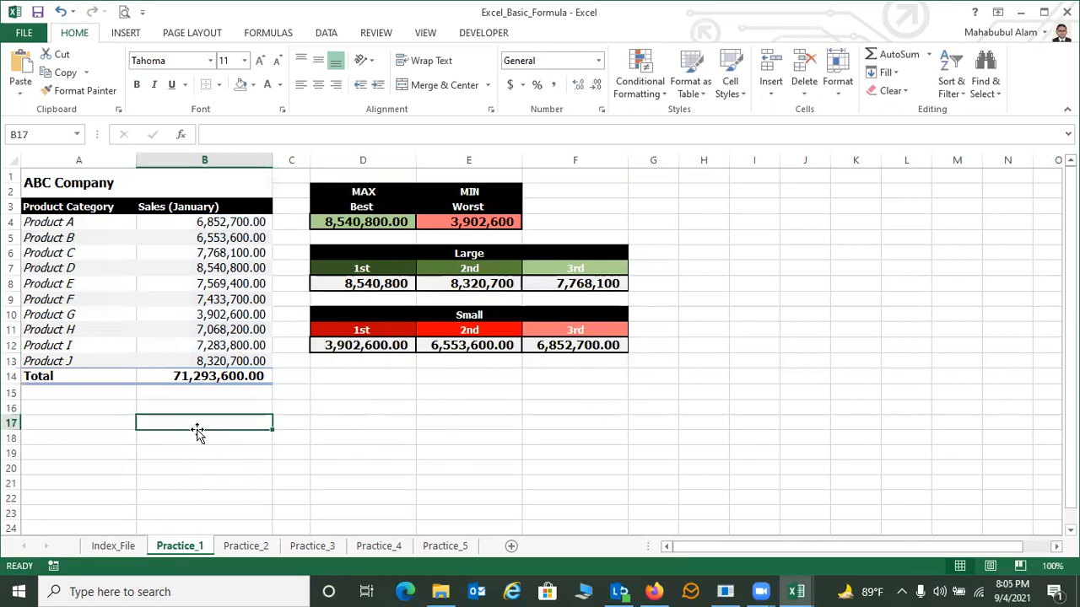
{"action": "type", "text": "="}
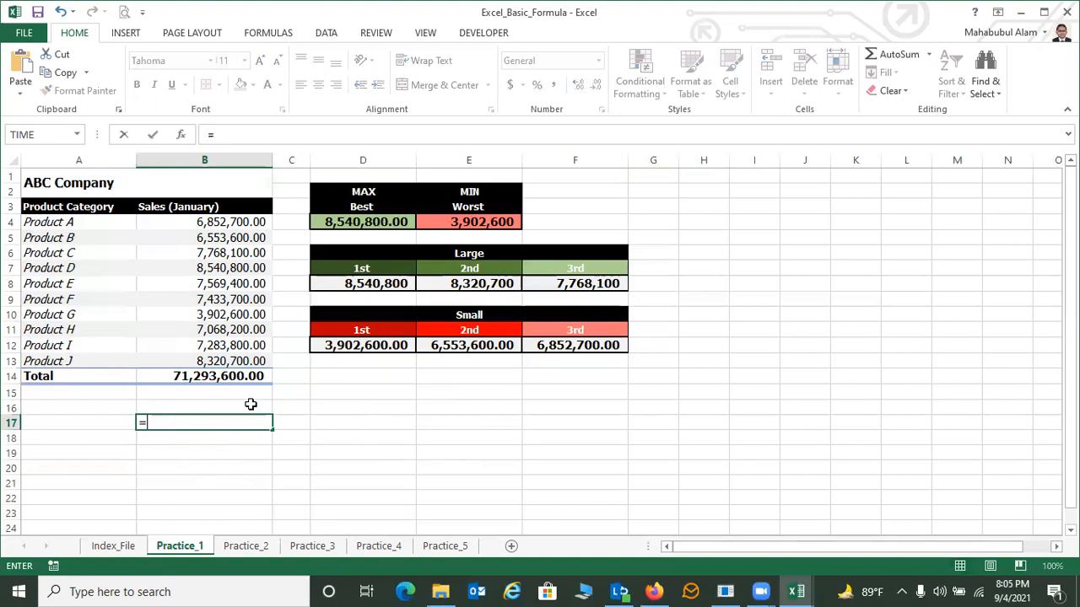
{"action": "left_click", "coordinate": [230, 222]}
{"action": "type", "text": "+"}
{"action": "left_click", "coordinate": [227, 237]}
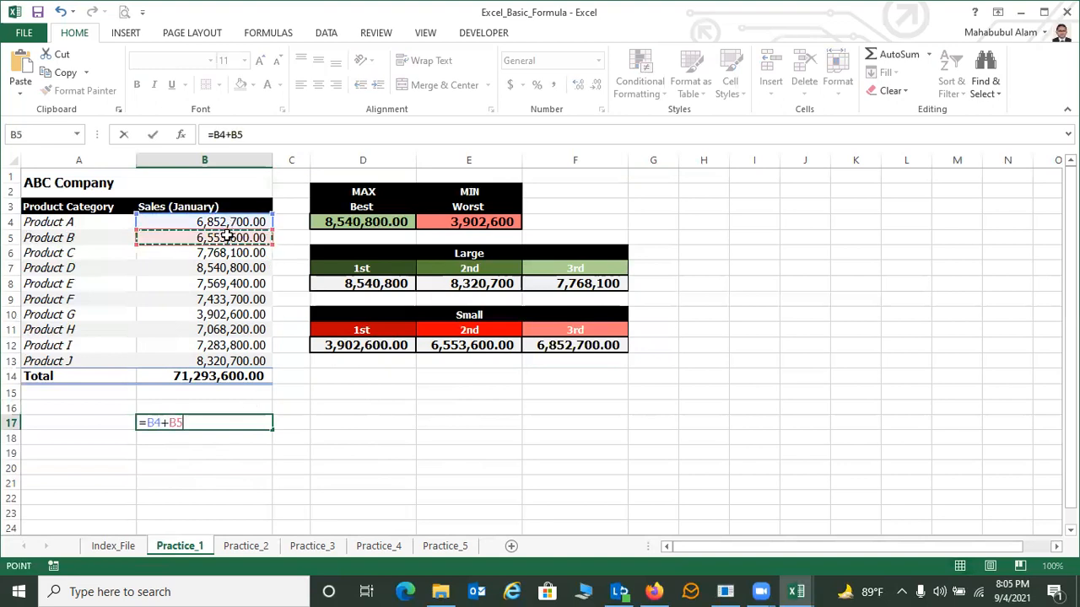
{"action": "type", "text": "+"}
{"action": "left_click", "coordinate": [226, 252]}
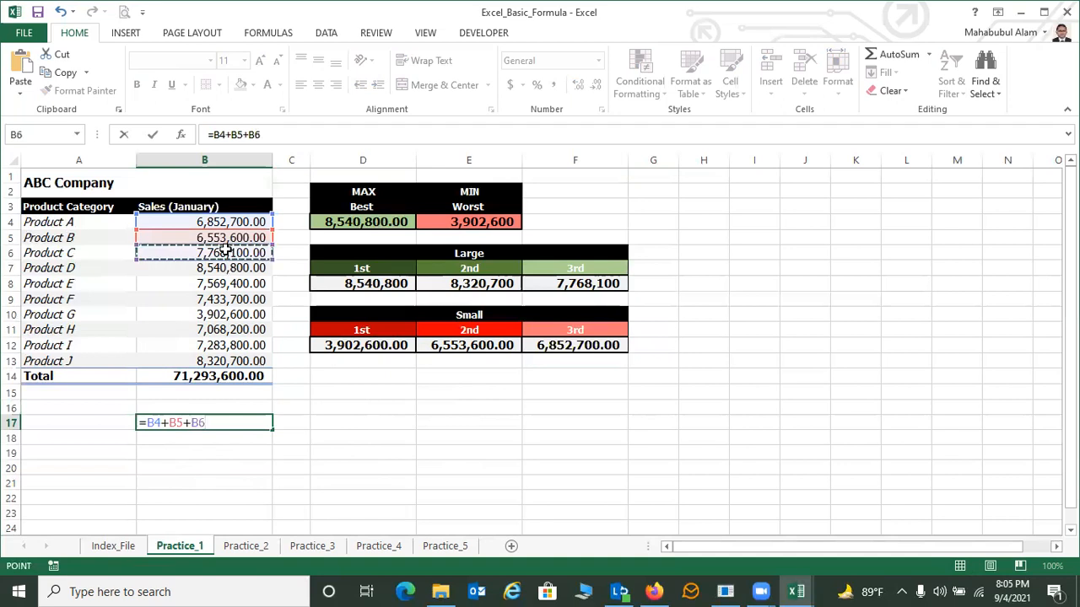
{"action": "key", "text": "Return"}
{"action": "left_click", "coordinate": [239, 423]}
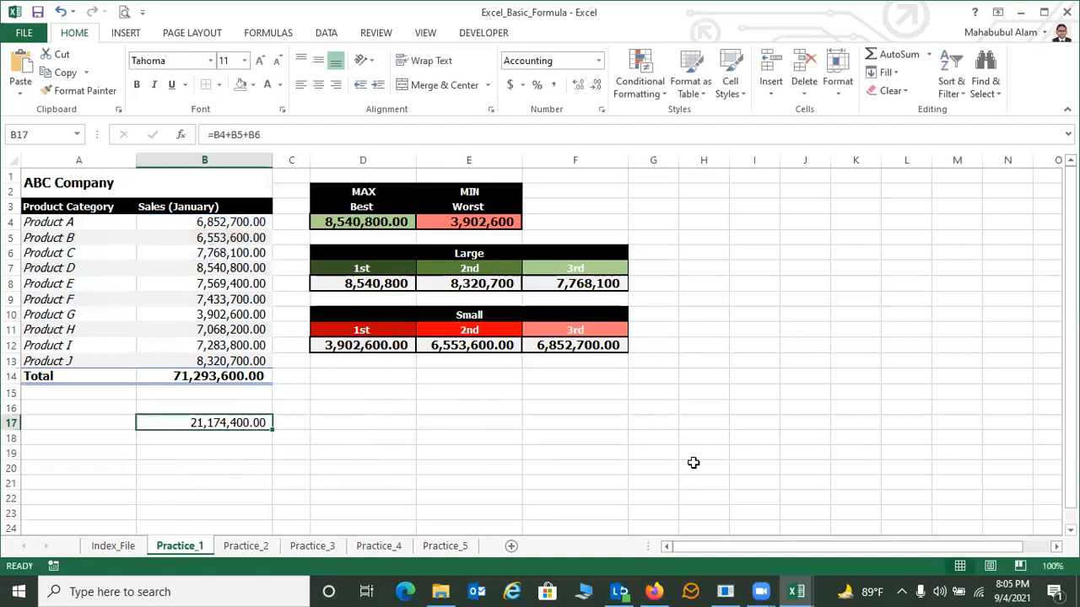
{"action": "key", "text": "Delete"}
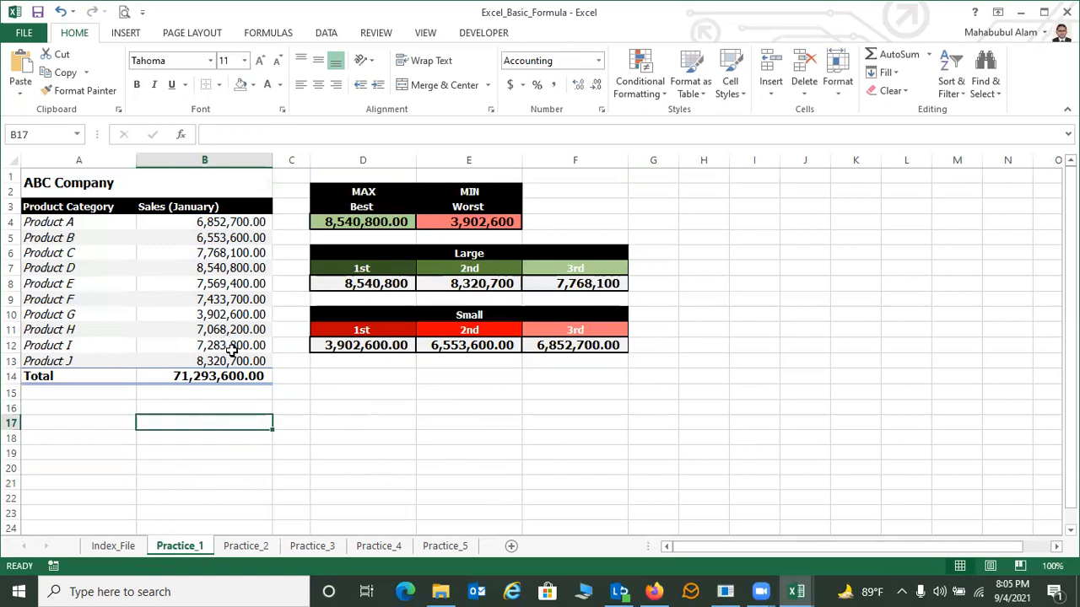
Calculate total January sales in B14 with =SUM(B4:B13) and compare it with the quick sum of the selected range B4:B13
{"action": "left_click", "coordinate": [217, 376]}
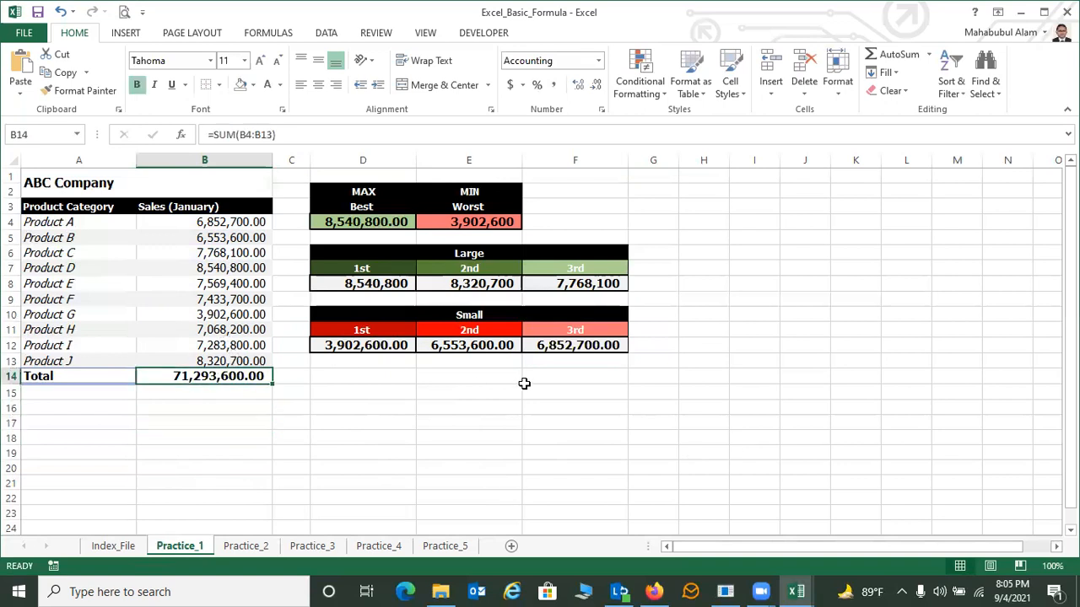
{"action": "type", "text": "="}
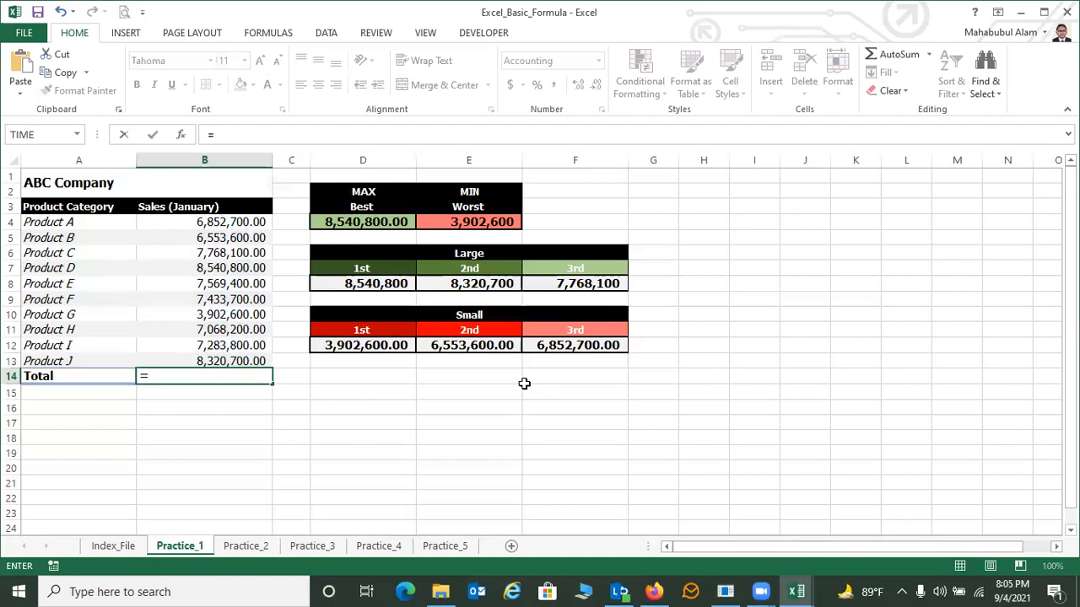
{"action": "type", "text": "sum"}
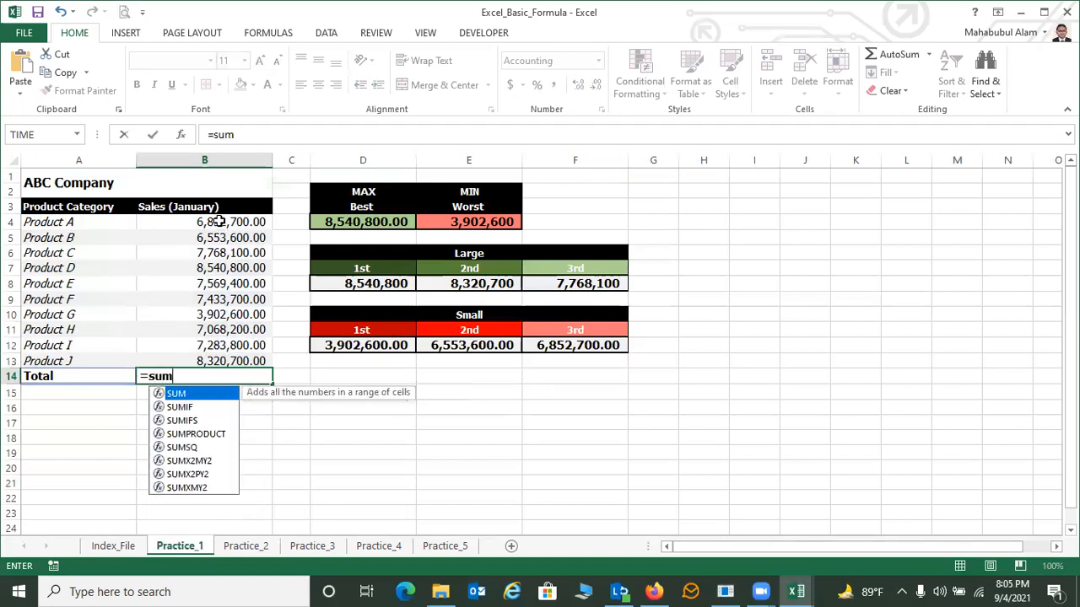
{"action": "type", "text": "("}
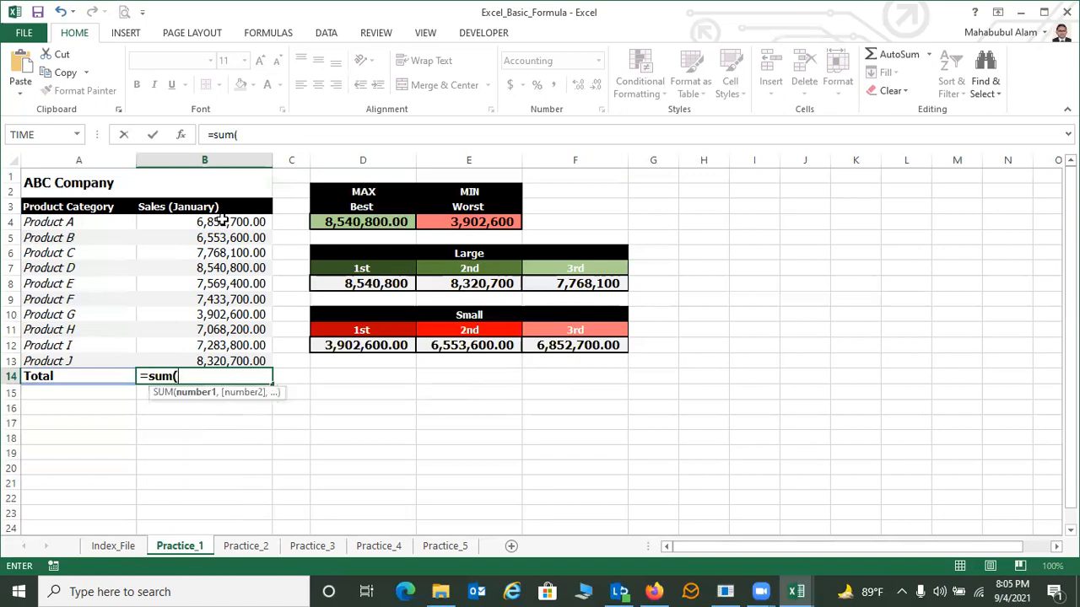
{"action": "left_click_drag", "start_coordinate": [221, 221], "coordinate": [223, 361]}
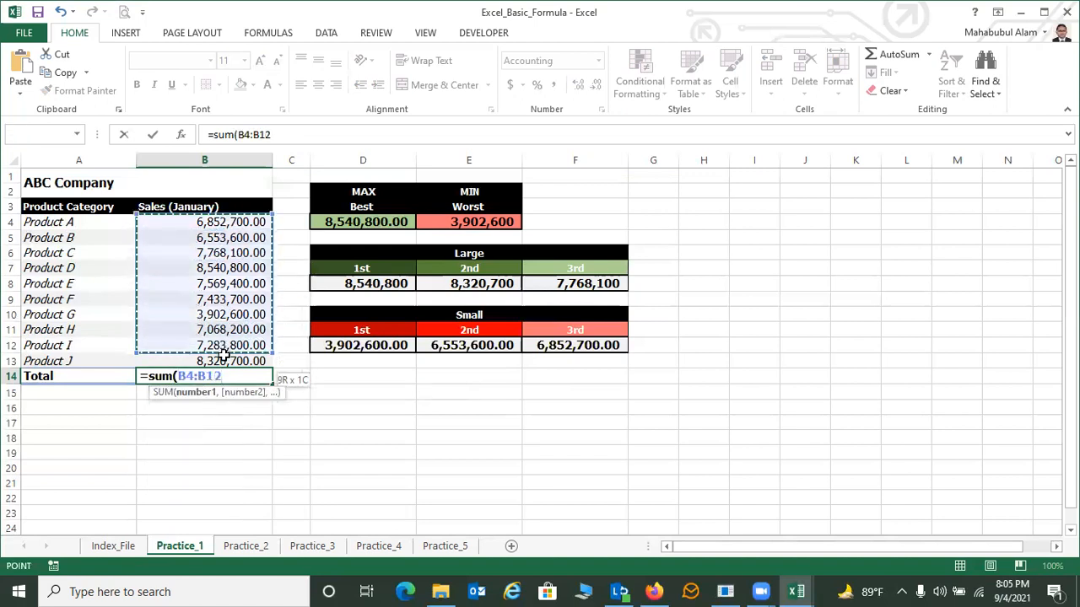
{"action": "key", "text": "Return"}
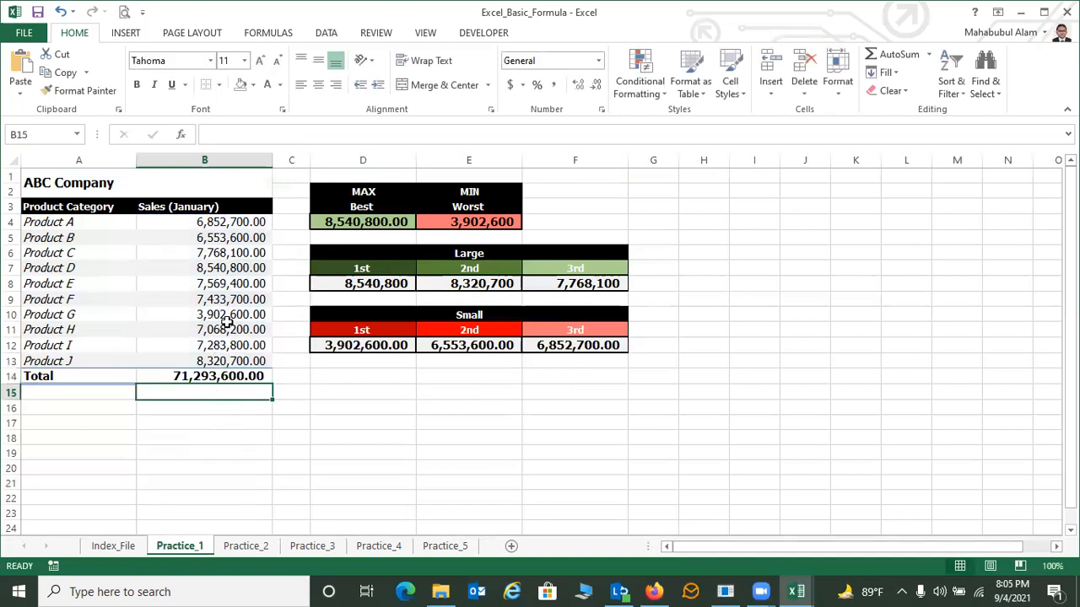
{"action": "left_click_drag", "start_coordinate": [224, 223], "coordinate": [227, 361]}
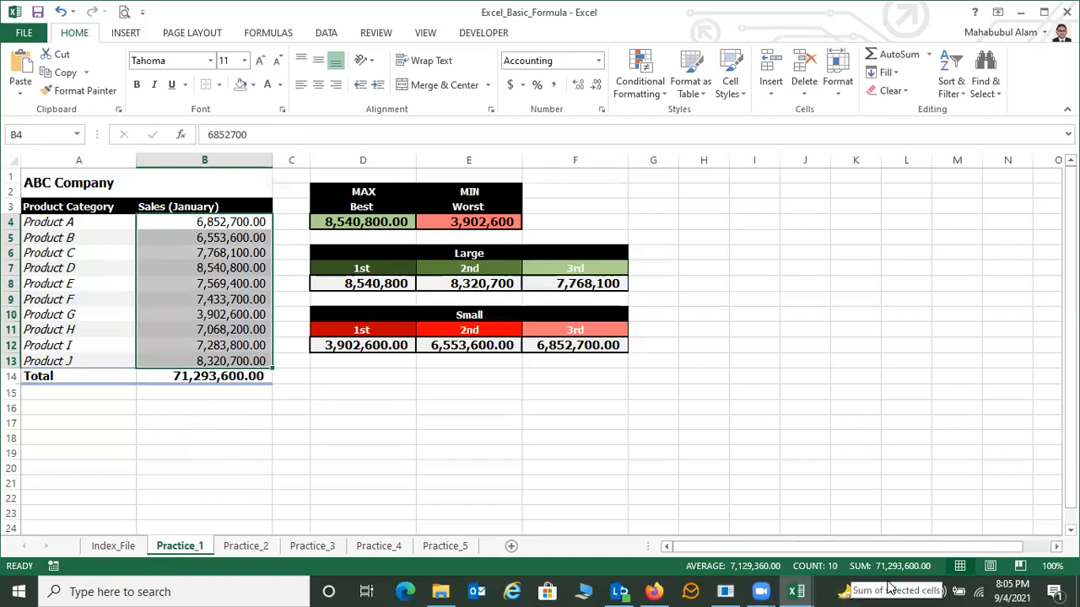
Clear the total in B14 and recalculate it by applying AutoSum to the January sales in B4:B13
{"action": "left_click", "coordinate": [221, 375]}
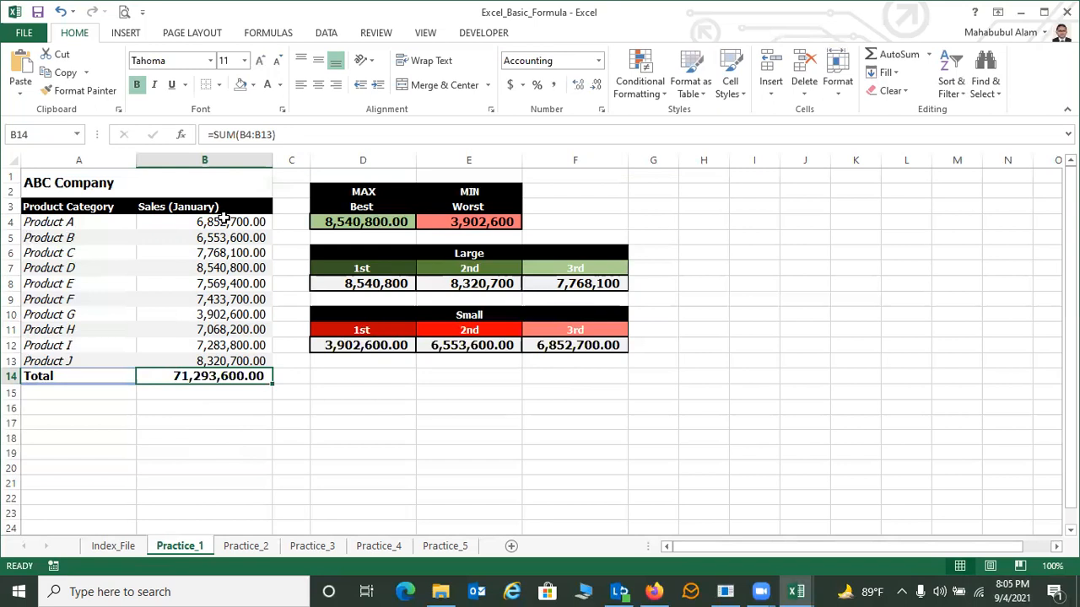
{"action": "key", "text": "Delete"}
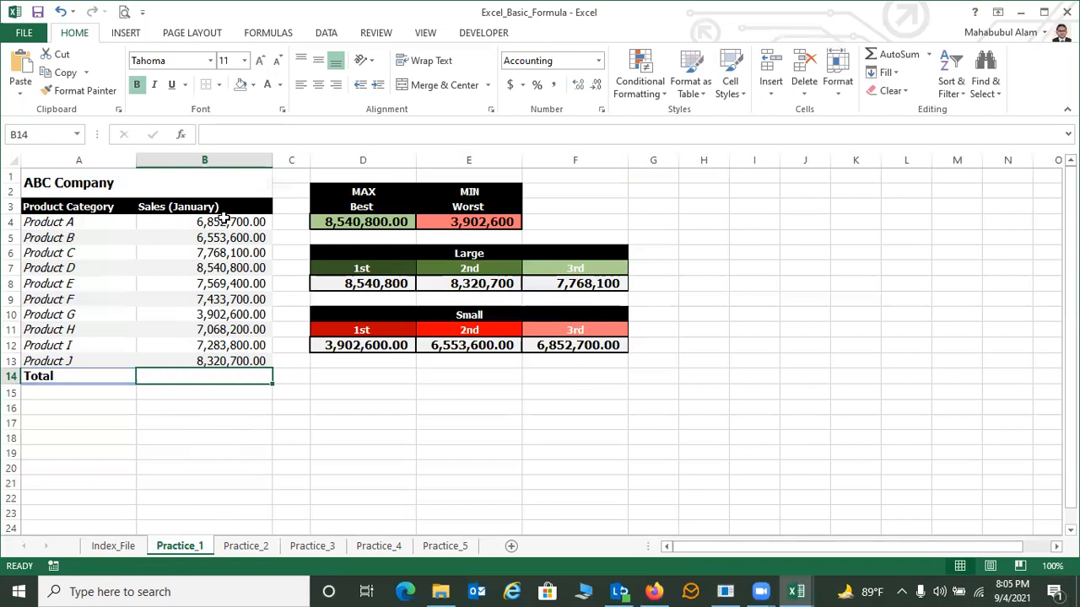
{"action": "left_click_drag", "start_coordinate": [225, 220], "coordinate": [227, 355]}
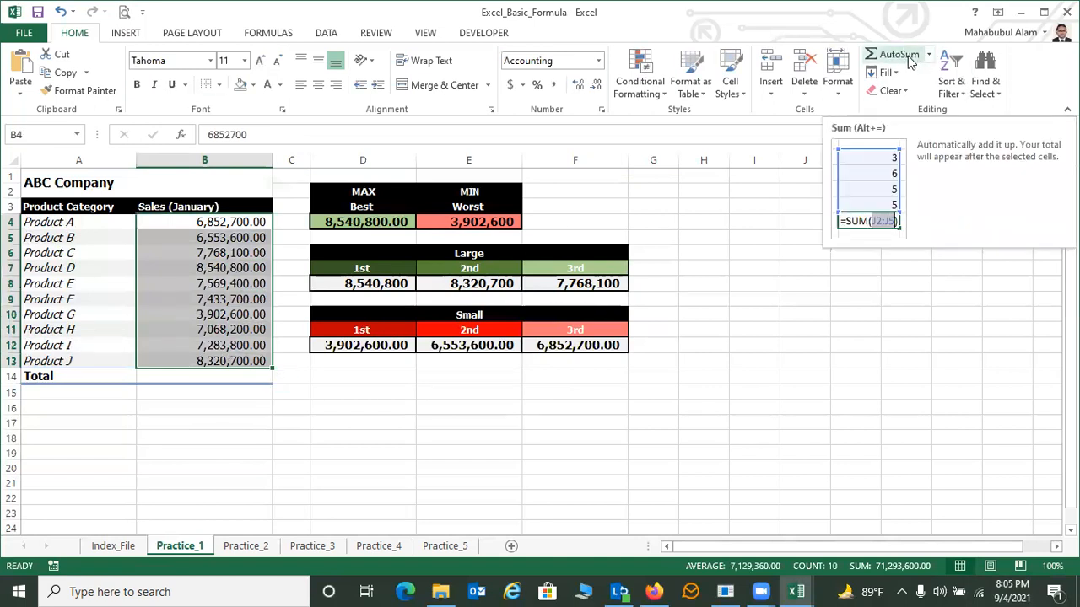
{"action": "left_click", "coordinate": [908, 56]}
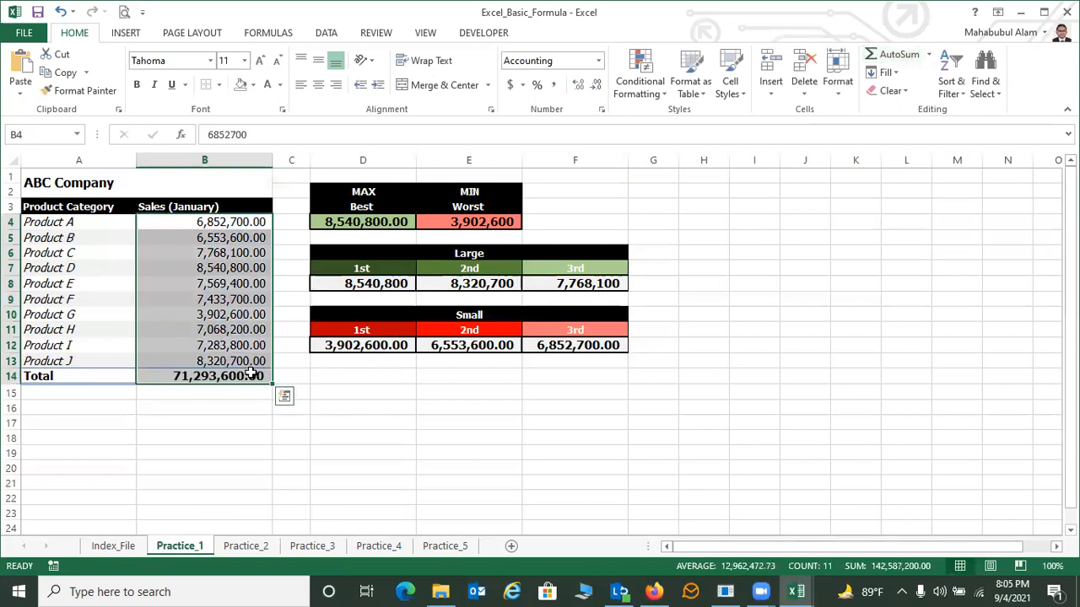
{"action": "left_click", "coordinate": [250, 374]}
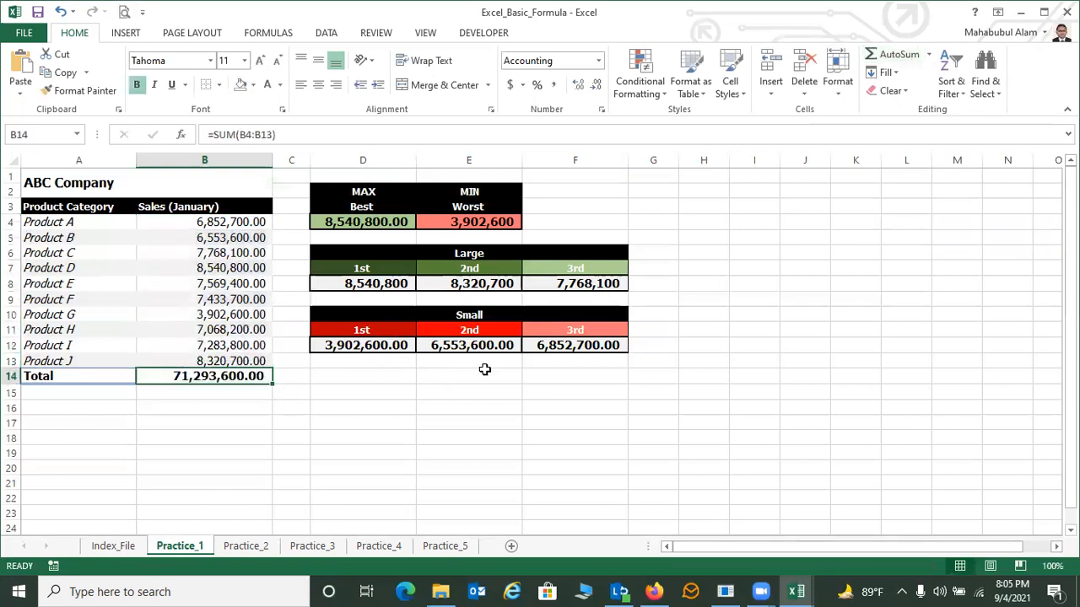
Review the January sales range B4:B13 and its total in B14
{"action": "left_click_drag", "start_coordinate": [218, 221], "coordinate": [250, 362]}
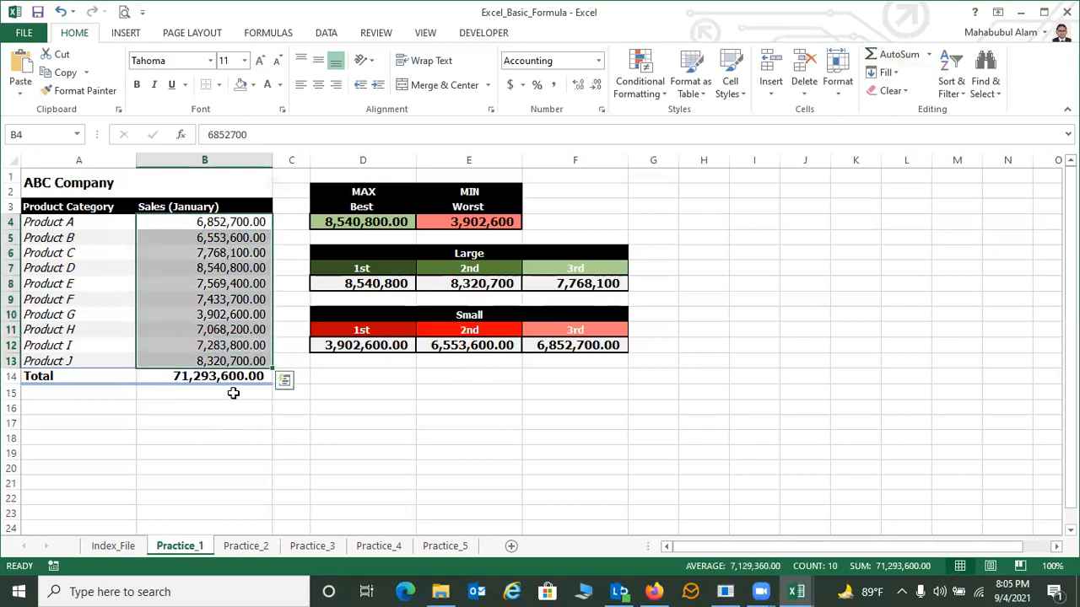
{"action": "left_click", "coordinate": [233, 393]}
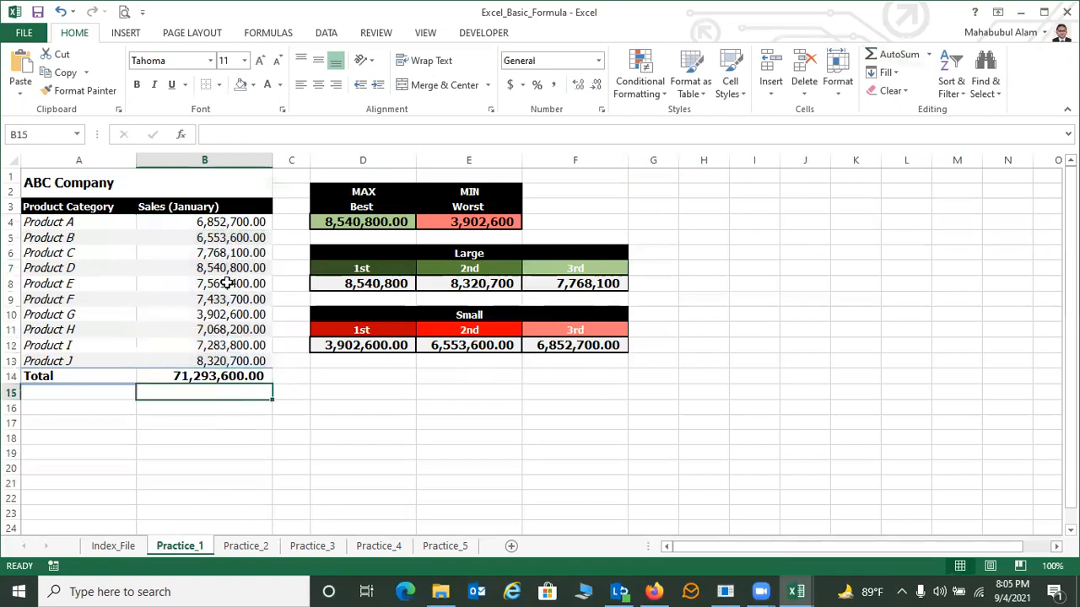
{"action": "left_click", "coordinate": [204, 417]}
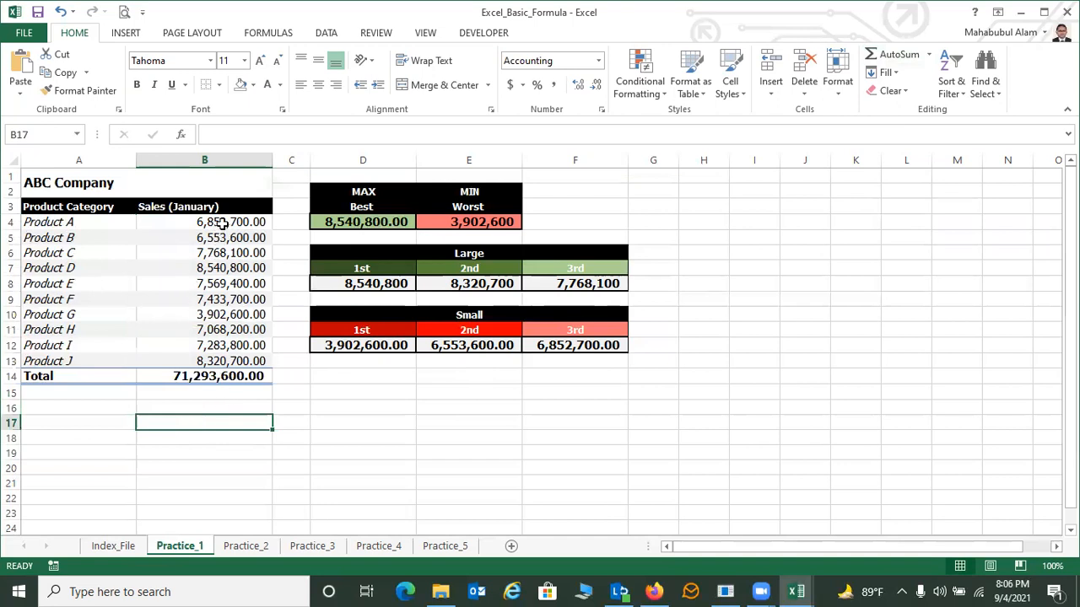
{"action": "left_click_drag", "start_coordinate": [222, 222], "coordinate": [250, 361]}
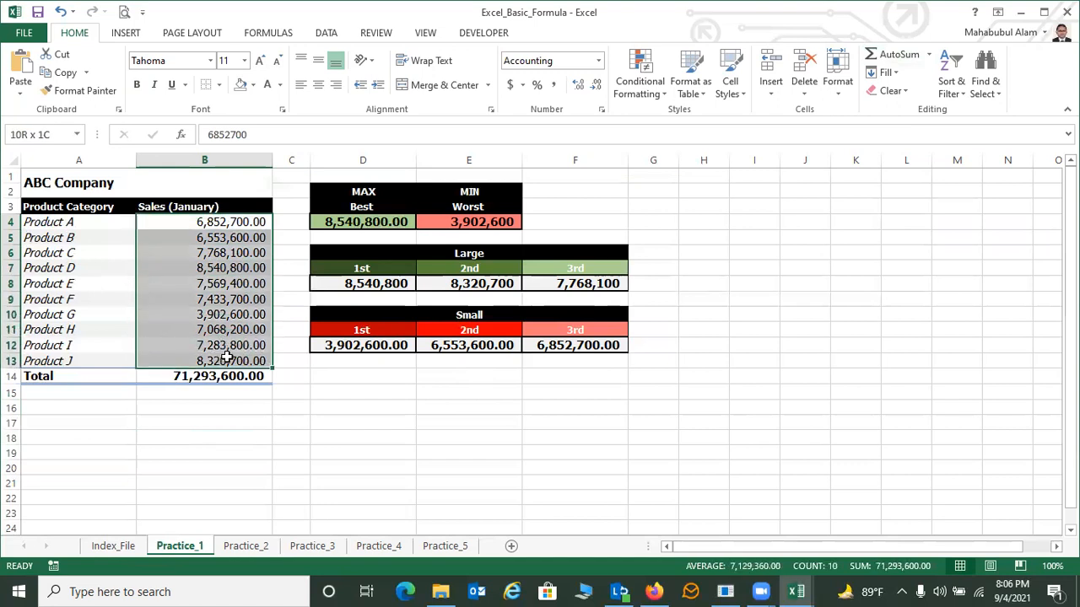
{"action": "left_click", "coordinate": [906, 61]}
{"action": "left_click", "coordinate": [359, 468]}
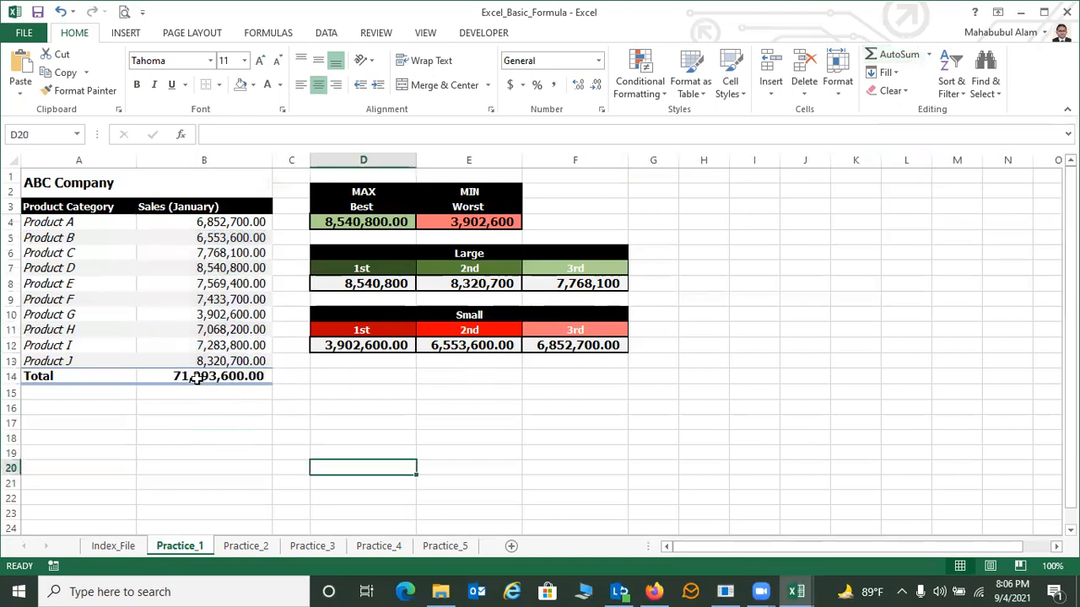
{"action": "left_click", "coordinate": [194, 379]}
{"action": "left_click", "coordinate": [573, 421]}
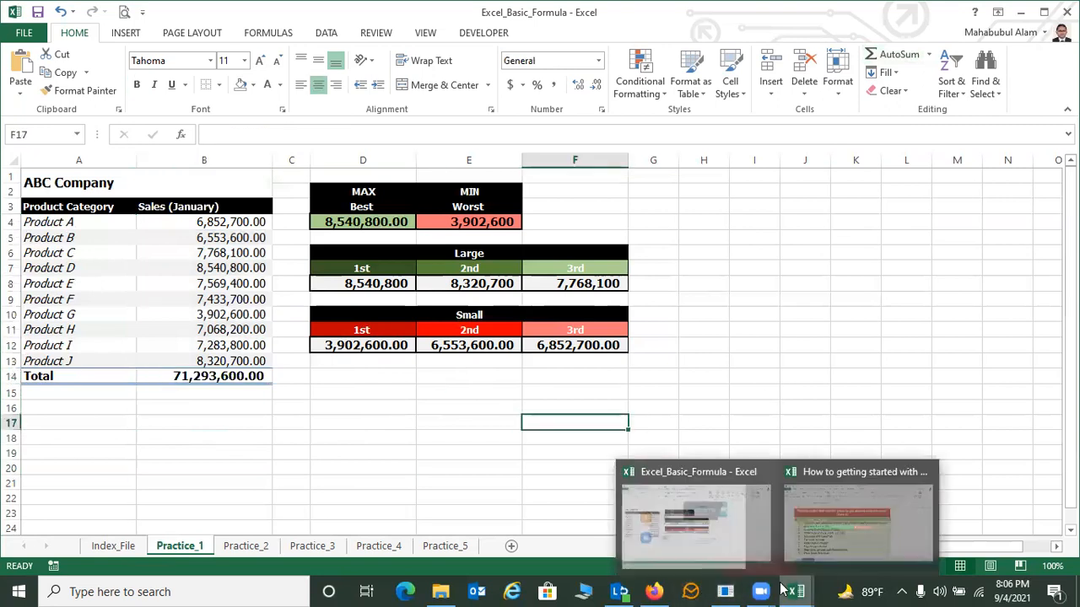
{"action": "left_click", "coordinate": [1014, 284]}
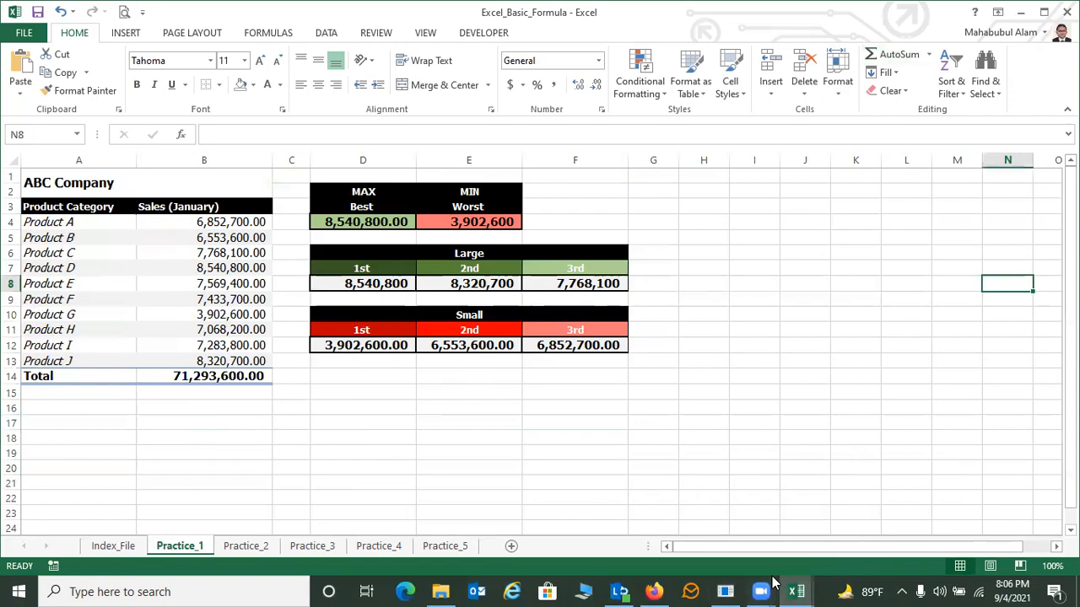